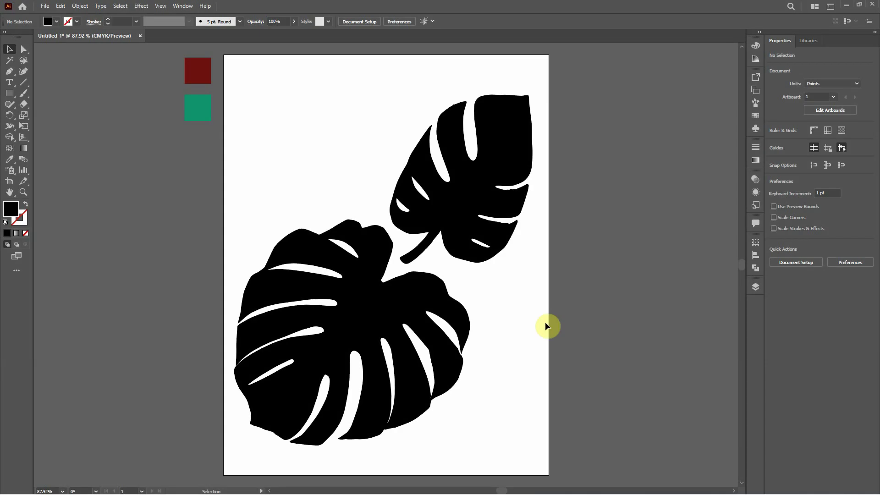
Fill the large monstera leaf with the green sampled from the green swatch square using the Eyedropper.
{"action": "left_click", "coordinate": [370, 318]}
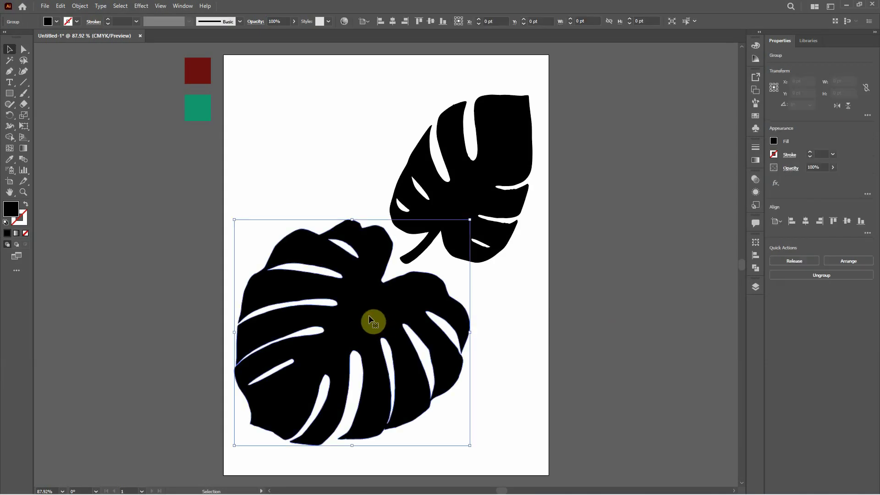
{"action": "left_click", "coordinate": [10, 159]}
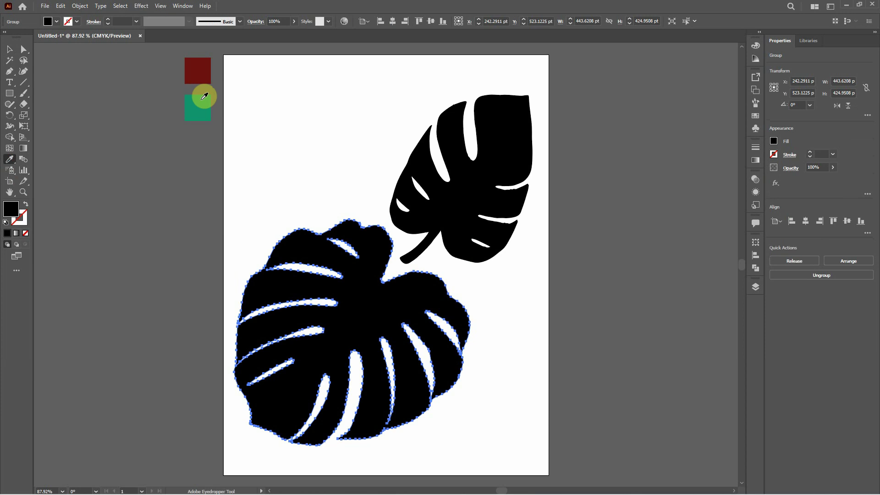
{"action": "left_click", "coordinate": [205, 97]}
{"action": "left_click", "coordinate": [10, 50]}
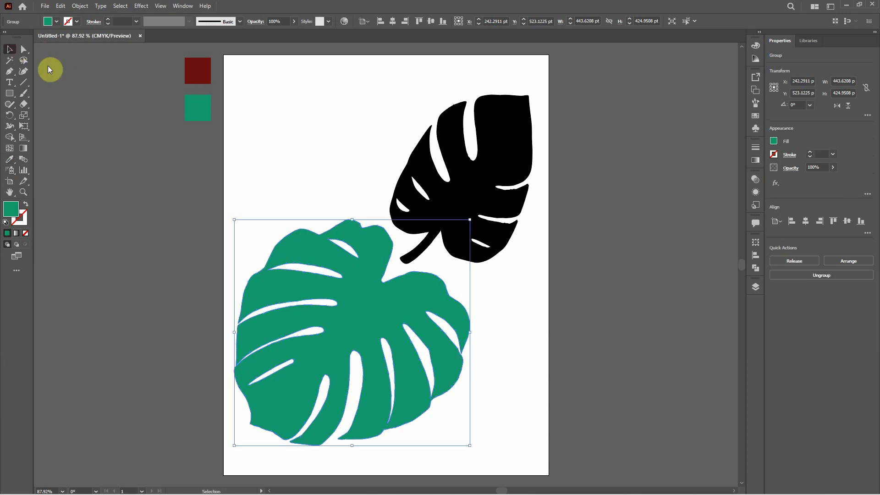
Fill the small leaf with the same green sampled from the green square, and deselect it.
{"action": "left_click", "coordinate": [455, 171]}
{"action": "left_click", "coordinate": [10, 160]}
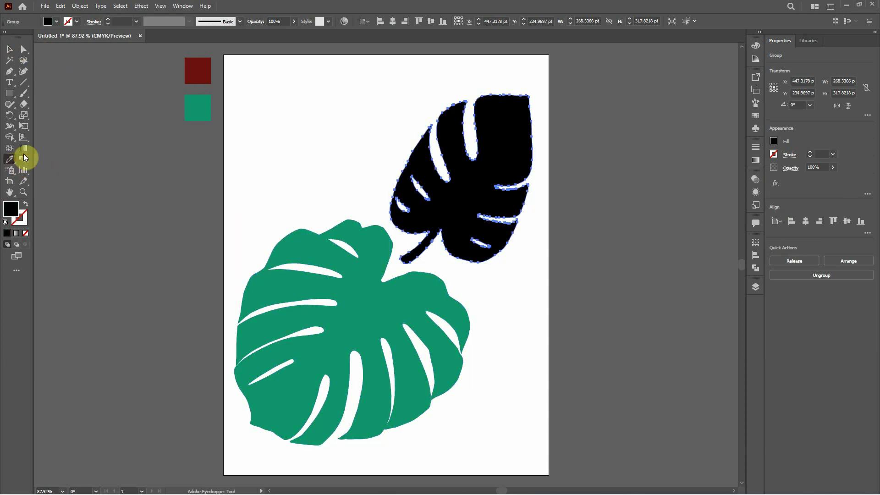
{"action": "left_click", "coordinate": [197, 104]}
{"action": "left_click", "coordinate": [10, 49]}
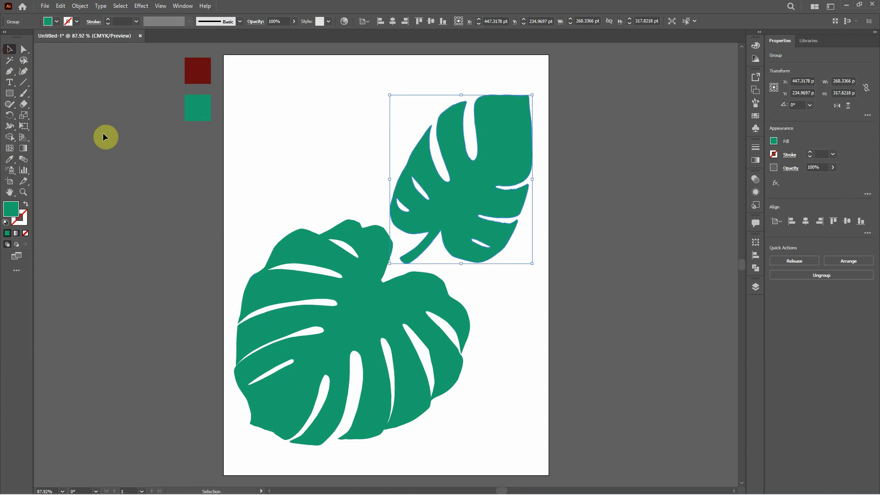
{"action": "left_click", "coordinate": [570, 244]}
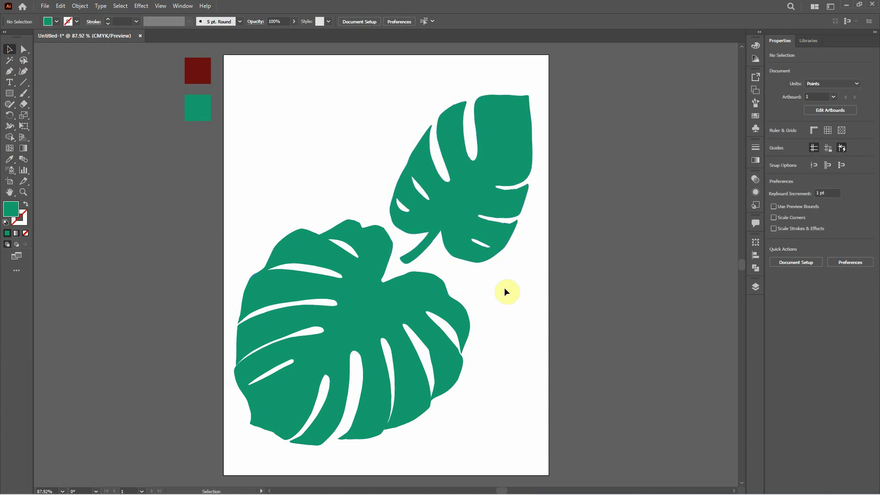
Display the Transparency settings for the large leaf, floating on their own beside the artboard.
{"action": "left_click", "coordinate": [359, 297]}
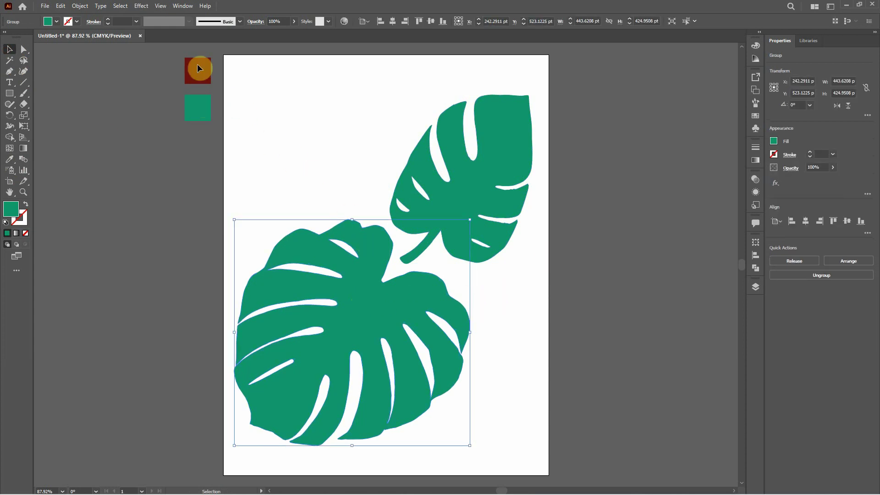
{"action": "left_click", "coordinate": [179, 7]}
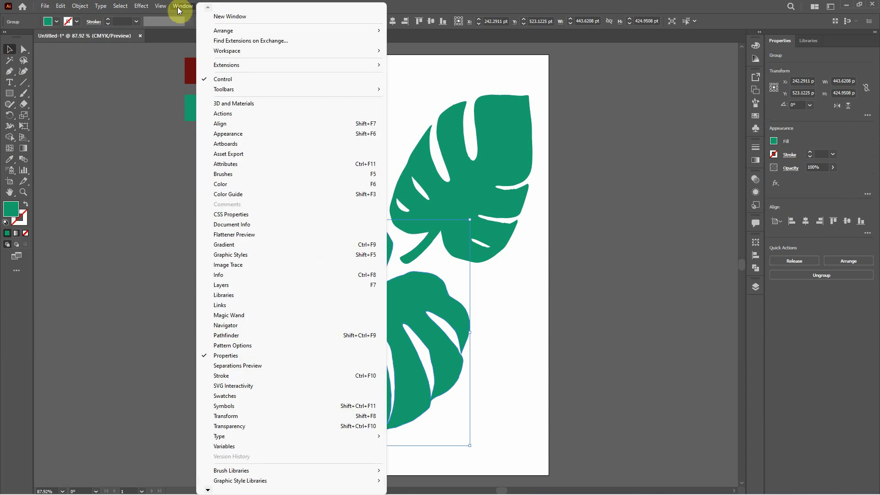
{"action": "left_click", "coordinate": [282, 425]}
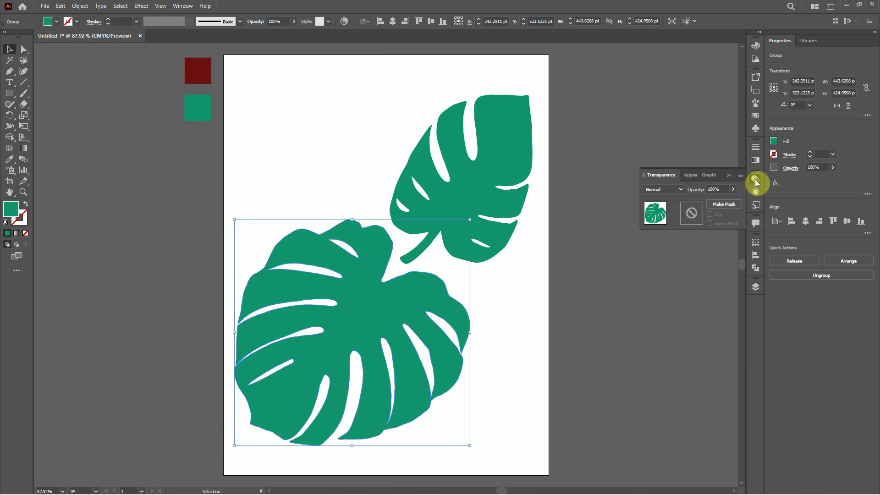
{"action": "left_click_drag", "start_coordinate": [755, 184], "coordinate": [663, 86]}
{"action": "left_click", "coordinate": [675, 138]}
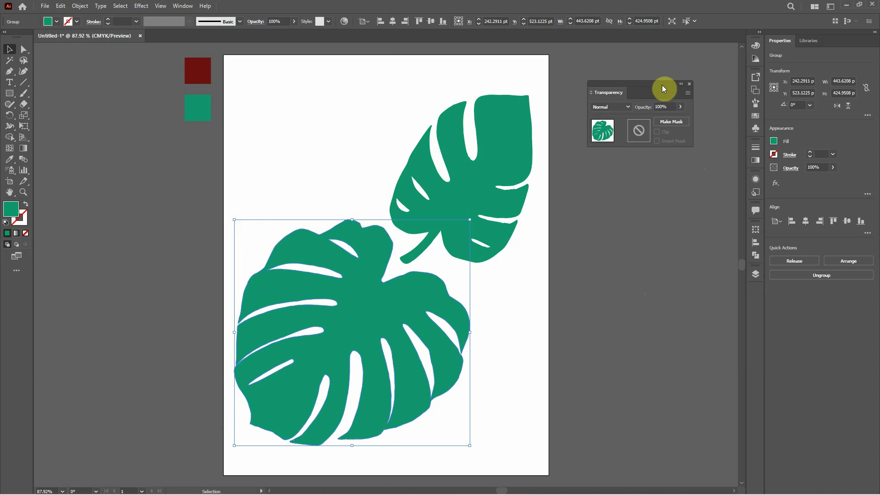
{"action": "left_click", "coordinate": [541, 315]}
Copy the large green leaf and paste the duplicate directly in front of it.
{"action": "left_click", "coordinate": [412, 289]}
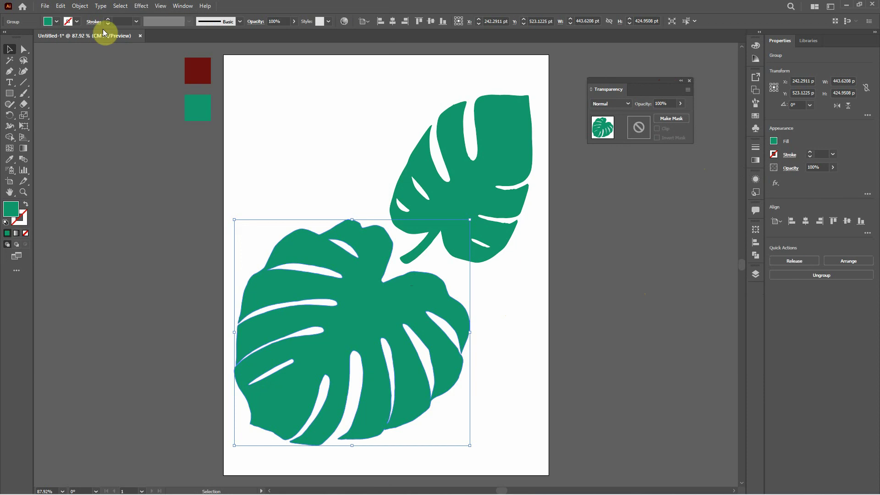
{"action": "left_click", "coordinate": [63, 8]}
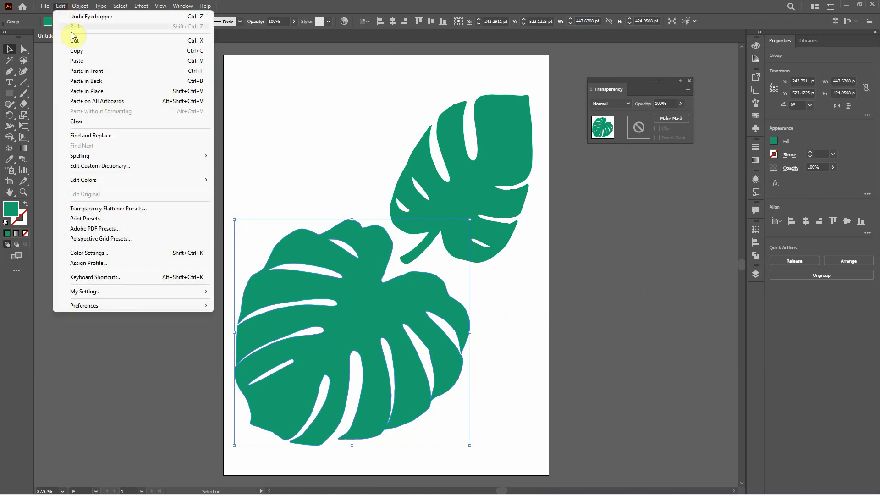
{"action": "left_click", "coordinate": [85, 51]}
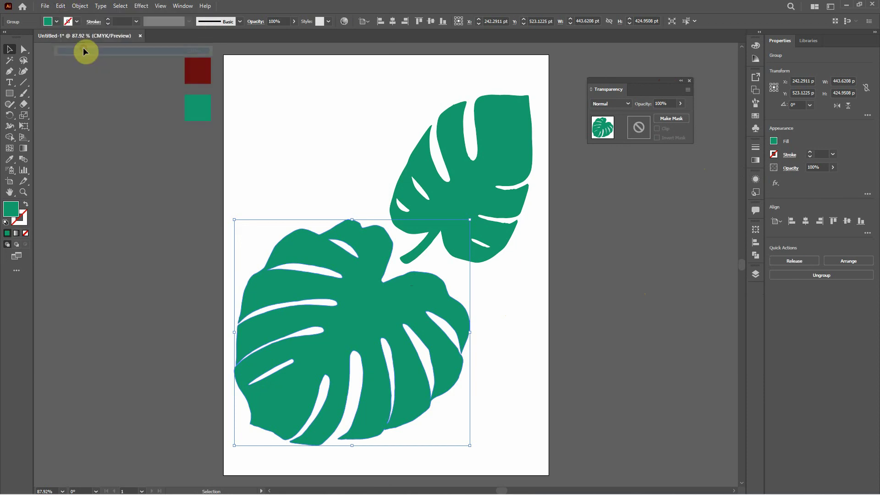
{"action": "left_click", "coordinate": [62, 6]}
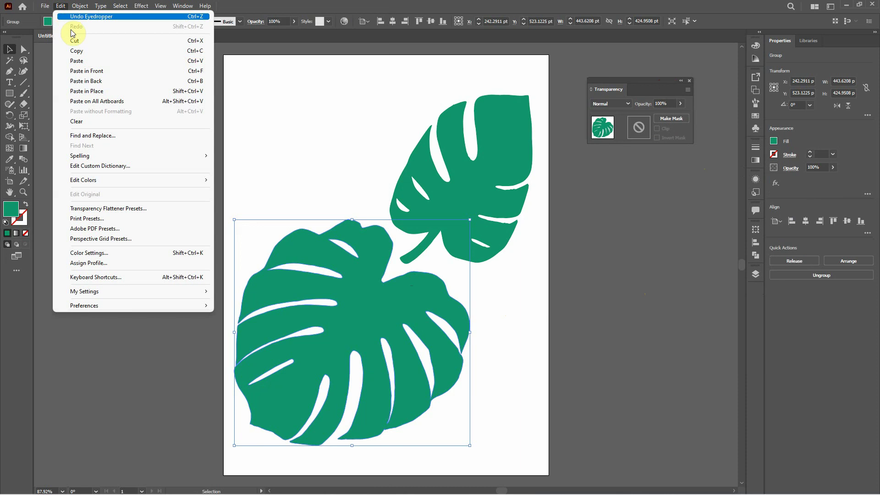
{"action": "left_click", "coordinate": [121, 71]}
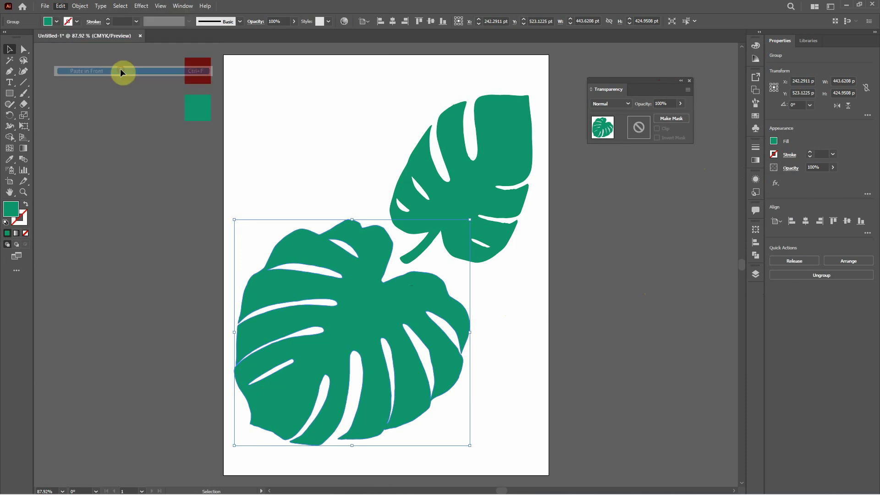
Recolor the pasted front copy of the large leaf with the dark red sampled from the red square.
{"action": "left_click", "coordinate": [11, 162]}
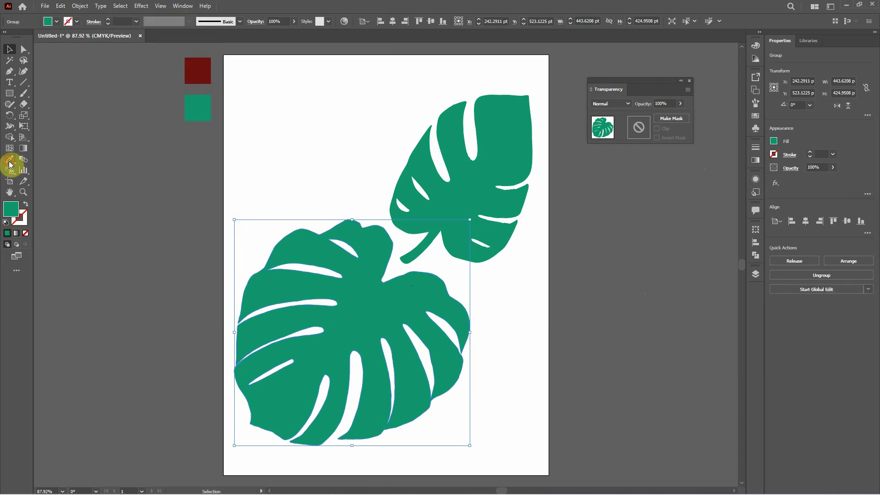
{"action": "left_click", "coordinate": [198, 80]}
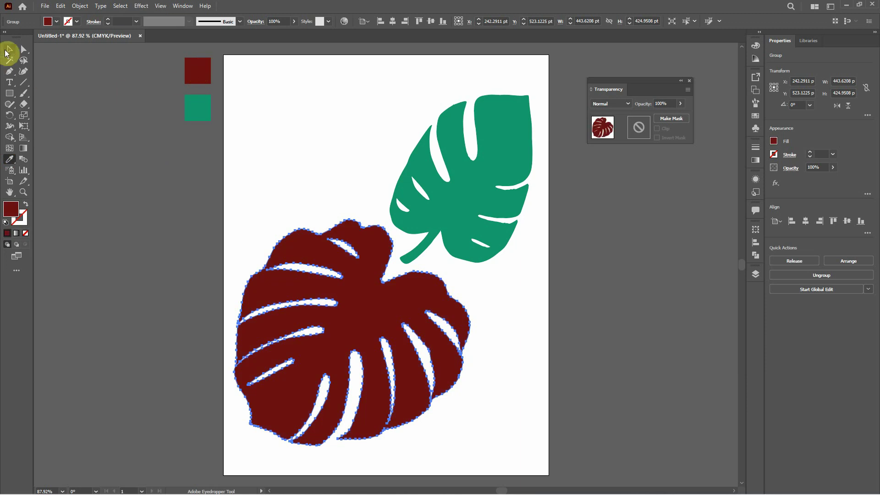
{"action": "left_click", "coordinate": [8, 50]}
{"action": "left_click", "coordinate": [133, 185]}
{"action": "left_click_drag", "start_coordinate": [314, 241], "coordinate": [328, 259]}
{"action": "key", "text": "ctrl+z"}
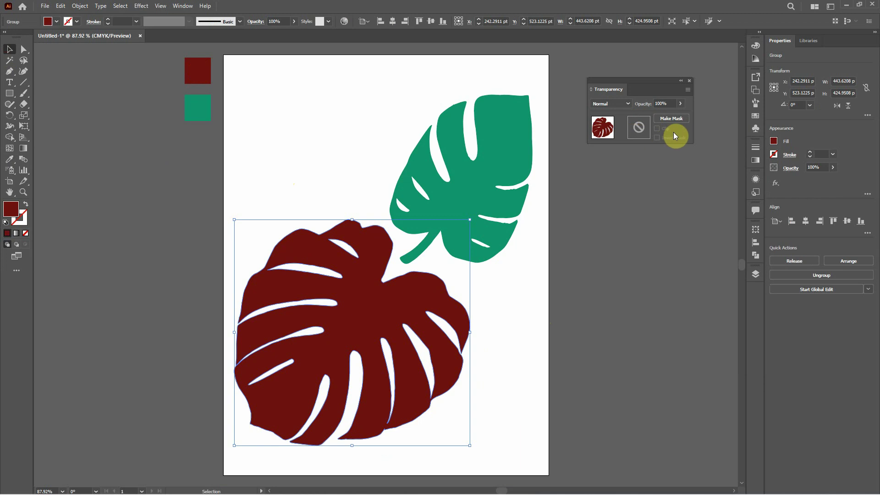
Create an opacity mask on the dark red leaf with clipping turned off, and enter mask editing.
{"action": "left_click", "coordinate": [680, 118]}
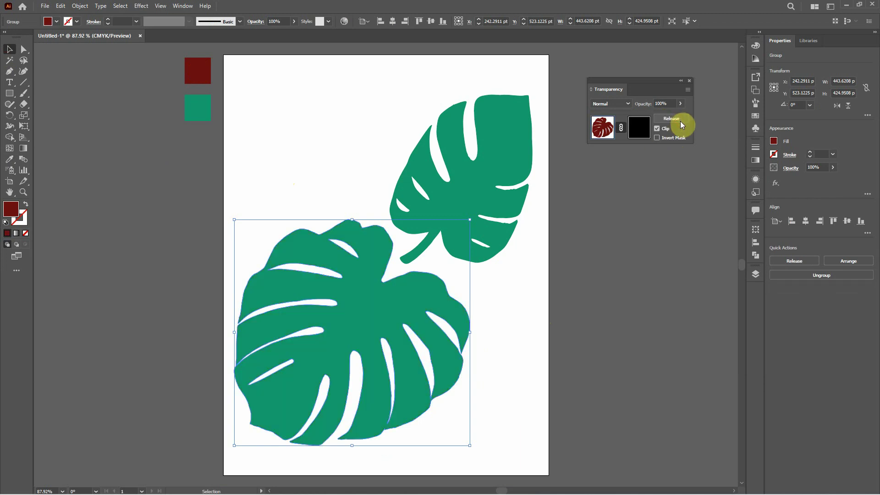
{"action": "left_click", "coordinate": [657, 129]}
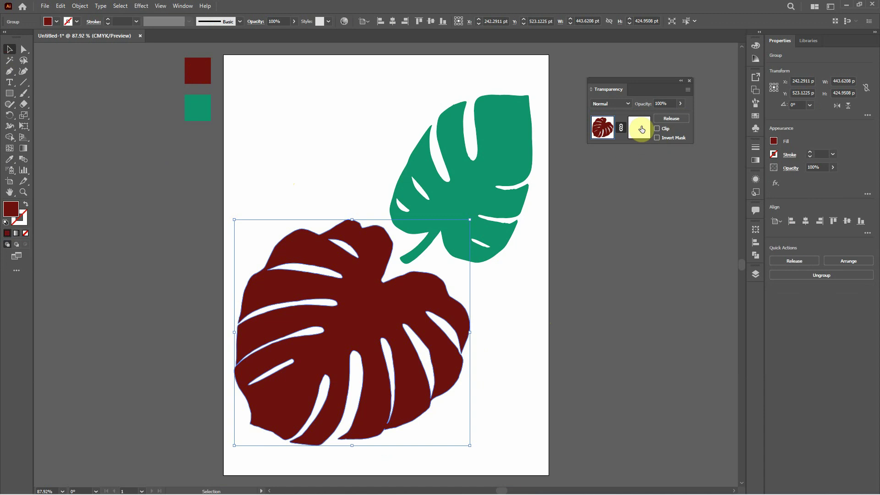
{"action": "left_click", "coordinate": [641, 129]}
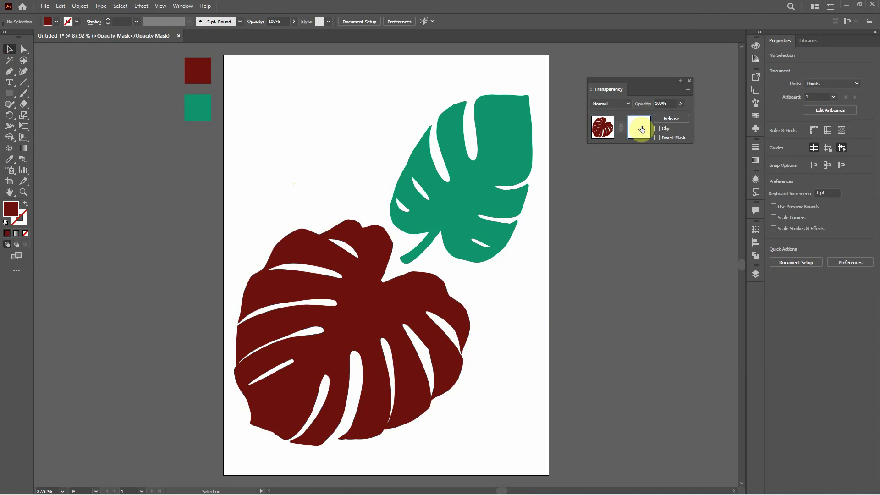
Draw a mask rectangle about 478 by 475 pt covering the large leaf and fill it with the white-to-black gradient swatch.
{"action": "left_click", "coordinate": [12, 94]}
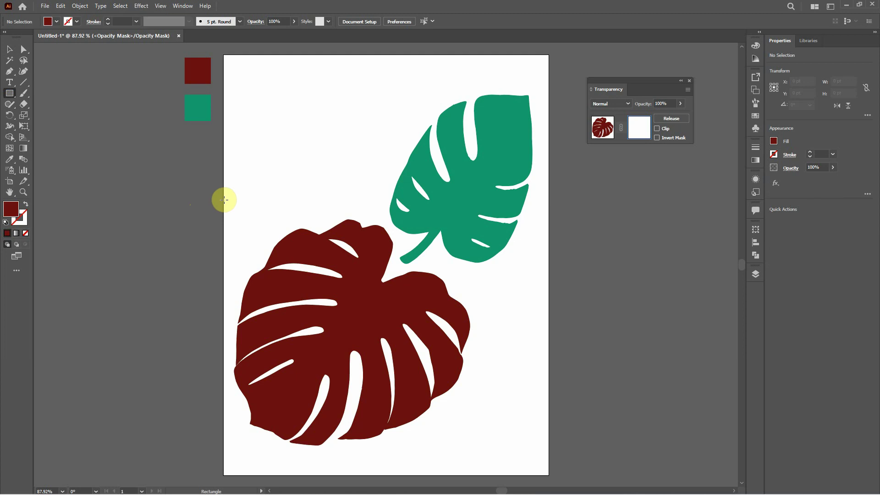
{"action": "left_click_drag", "start_coordinate": [224, 199], "coordinate": [478, 452]}
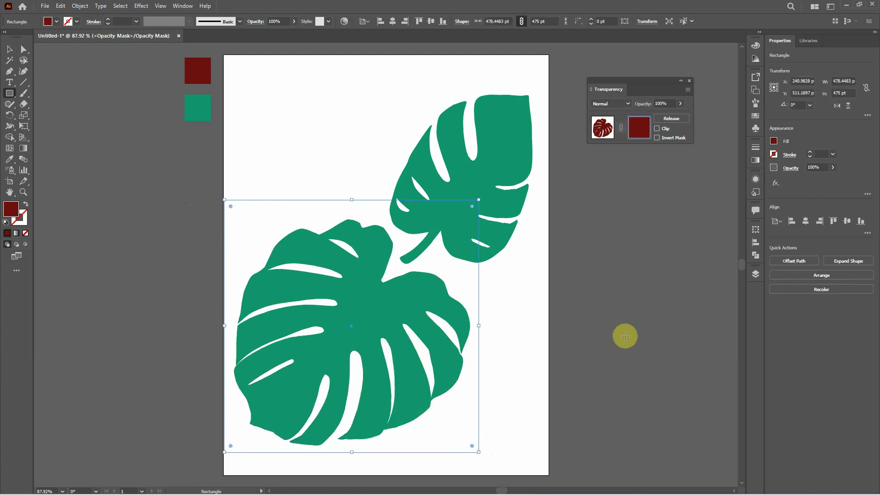
{"action": "left_click", "coordinate": [753, 118]}
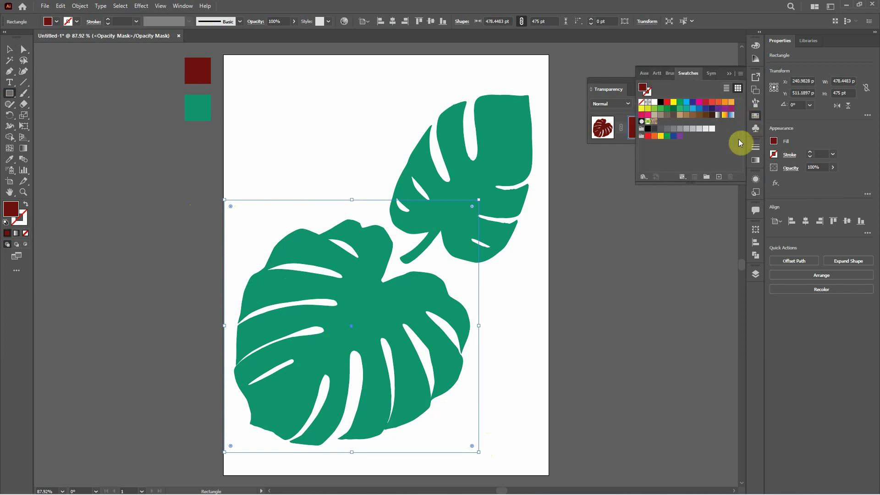
{"action": "left_click", "coordinate": [718, 114]}
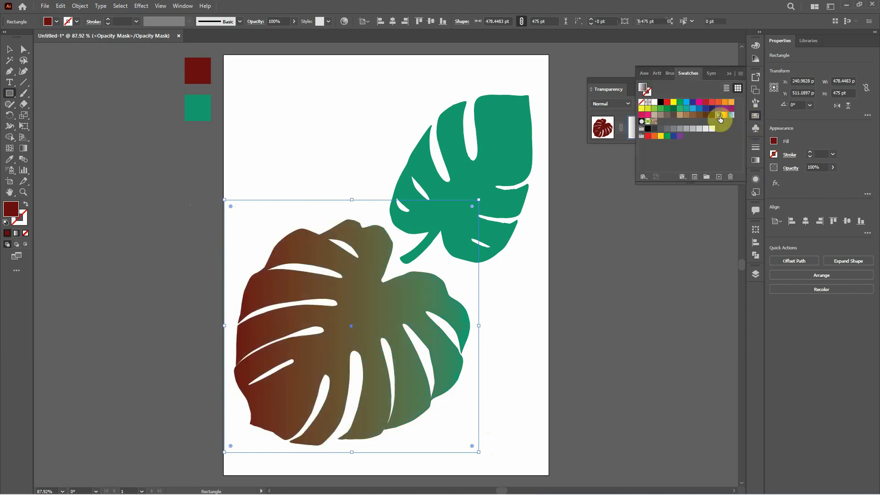
{"action": "left_click", "coordinate": [728, 74]}
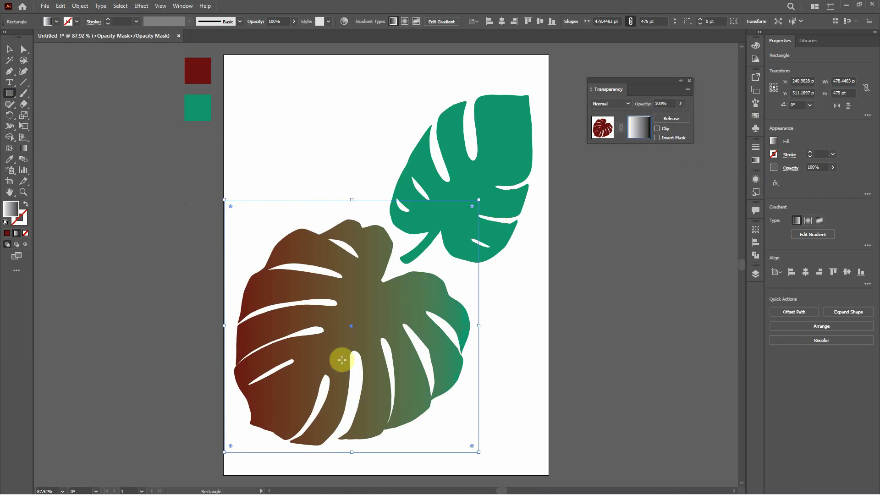
Redirect the mask gradient diagonally, with white just above the large leaf's upper-right notch and black near its lower-left edge.
{"action": "left_click", "coordinate": [23, 148]}
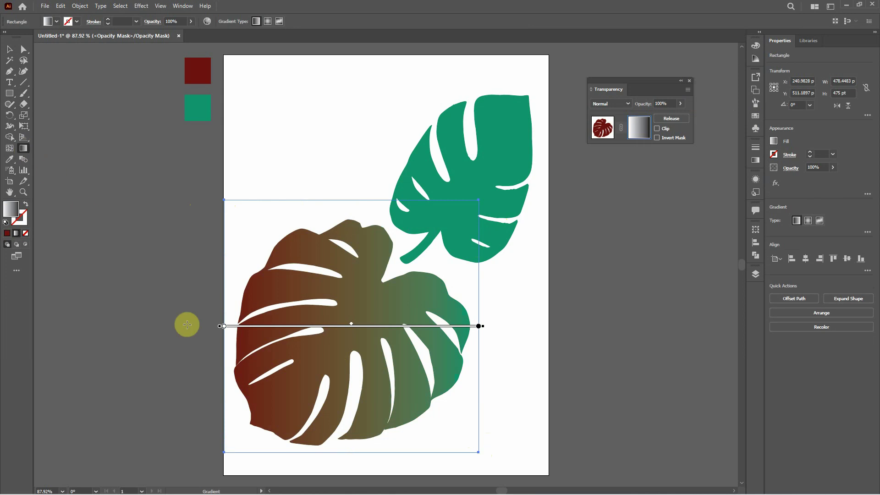
{"action": "left_click_drag", "start_coordinate": [297, 393], "coordinate": [287, 418]}
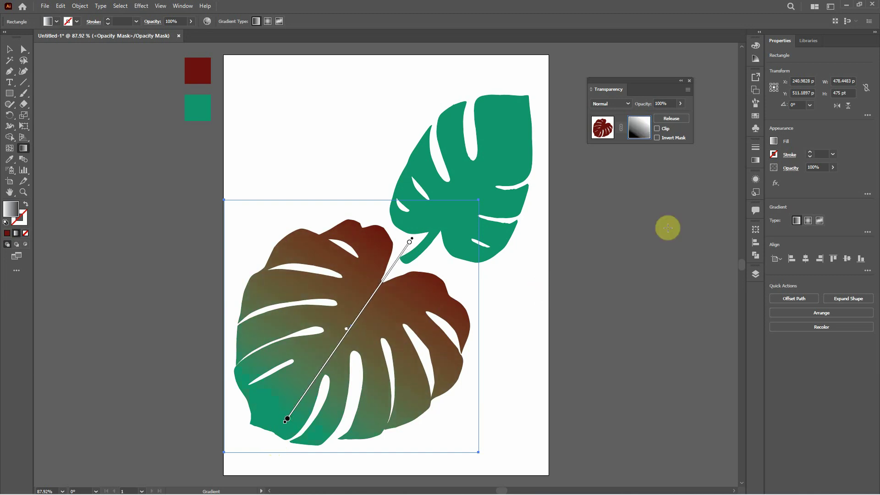
{"action": "left_click", "coordinate": [10, 49]}
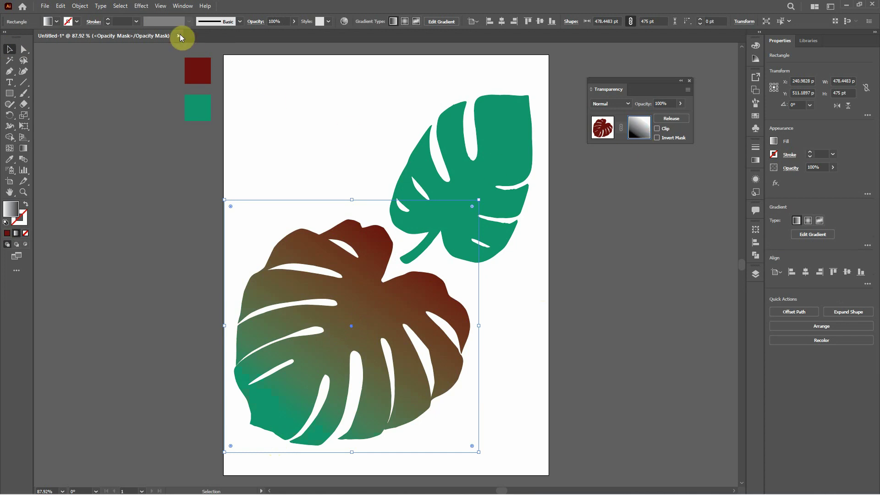
Apply the Grain texture effect to the mask rectangle with intensity 100, contrast 60 and the Regular grain type.
{"action": "left_click", "coordinate": [141, 6]}
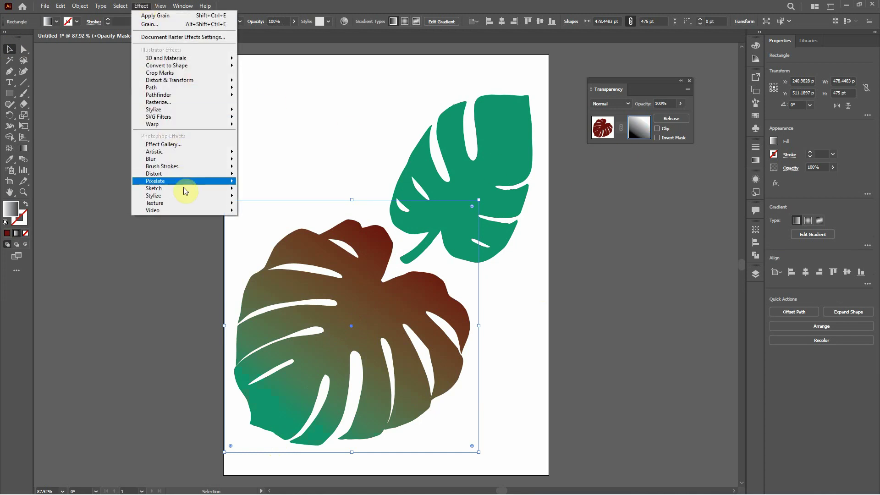
{"action": "mouse_move", "coordinate": [187, 203]}
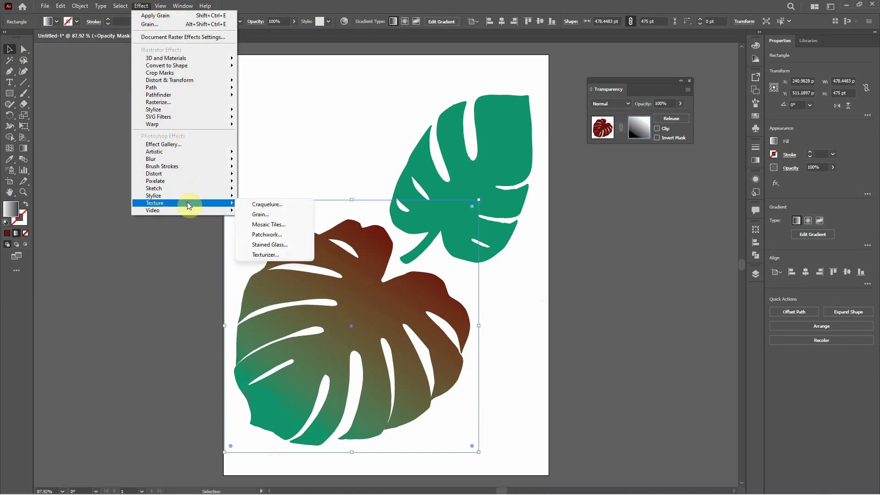
{"action": "left_click", "coordinate": [289, 215]}
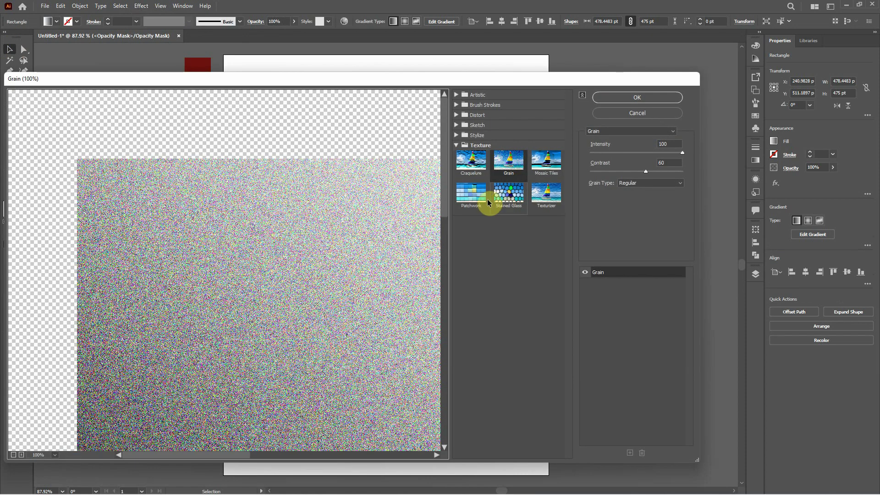
{"action": "left_click", "coordinate": [682, 153]}
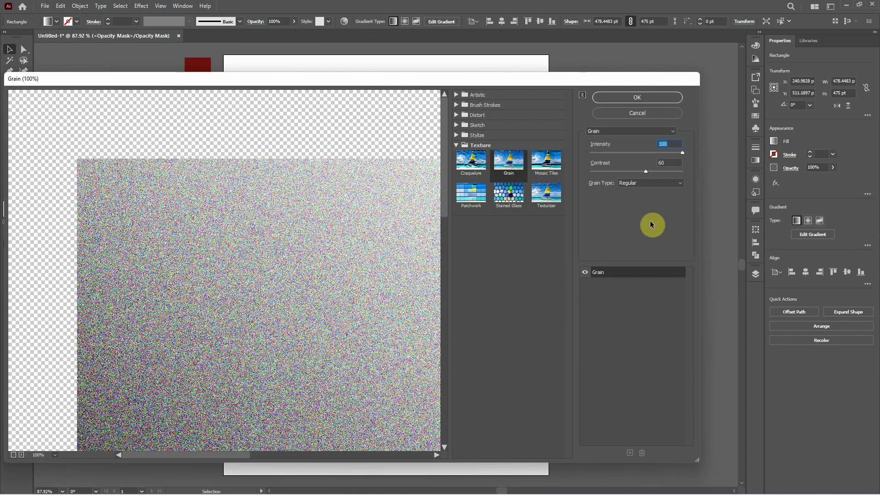
{"action": "left_click", "coordinate": [678, 189]}
{"action": "left_click", "coordinate": [647, 190]}
{"action": "left_click", "coordinate": [636, 98]}
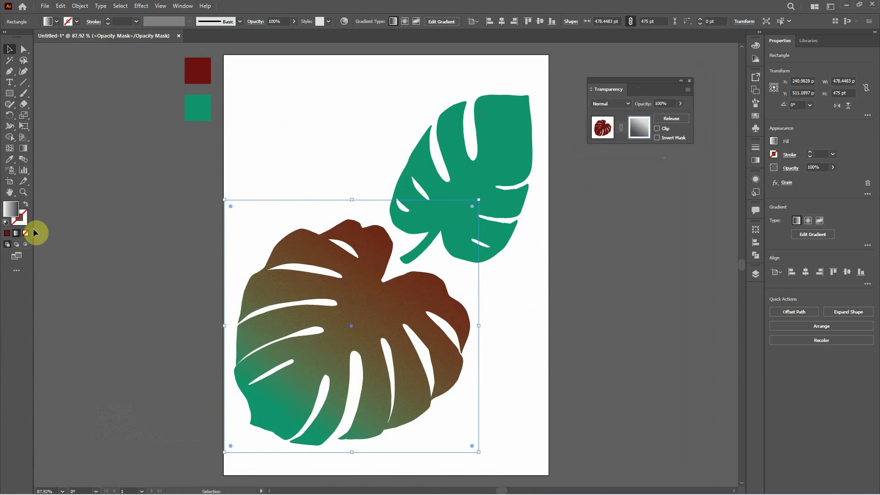
Shorten the large leaf's diagonal mask gradient between the notch and lower-left area, shifting its midpoint toward the white end.
{"action": "left_click", "coordinate": [23, 151]}
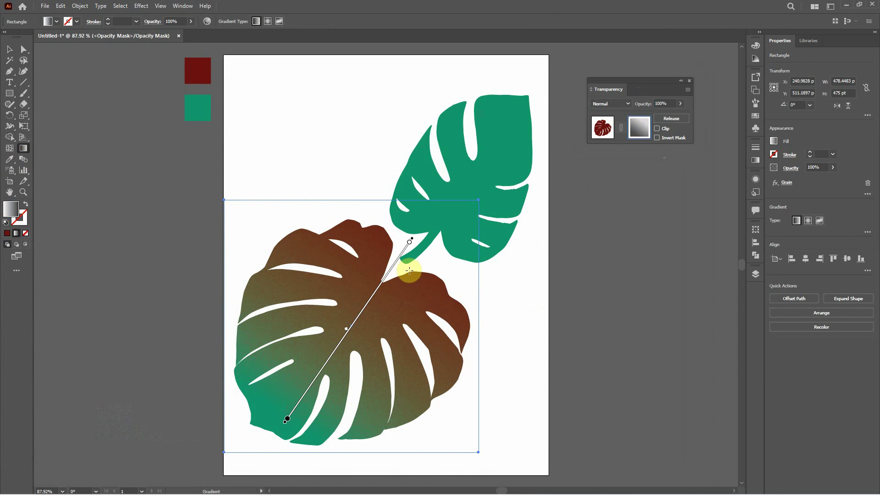
{"action": "left_click_drag", "start_coordinate": [400, 279], "coordinate": [304, 384]}
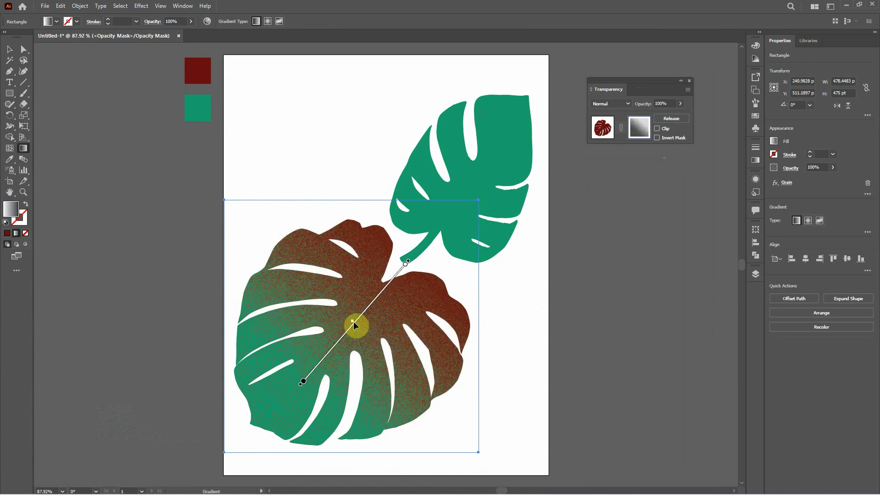
{"action": "left_click_drag", "start_coordinate": [353, 324], "coordinate": [376, 296]}
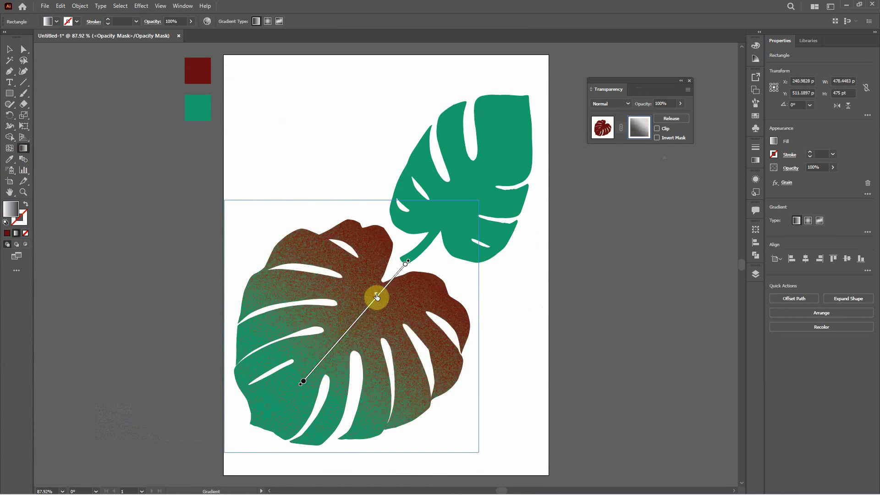
{"action": "left_click", "coordinate": [9, 49]}
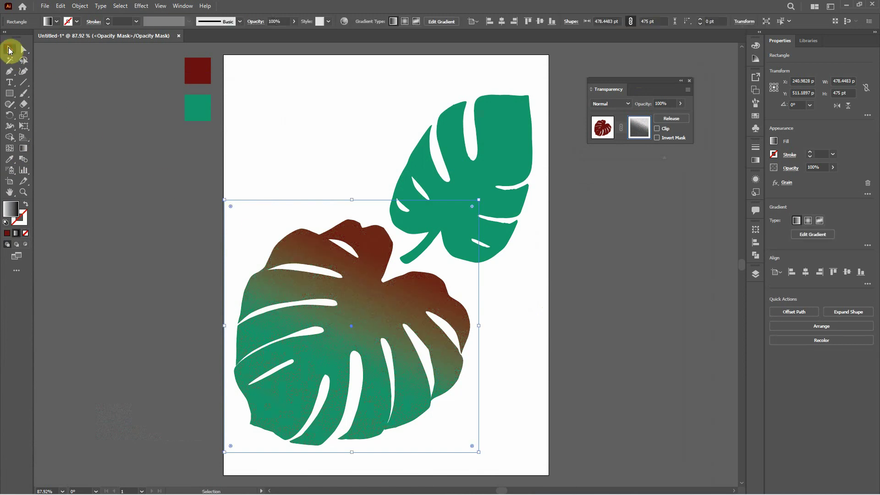
{"action": "left_click", "coordinate": [457, 247]}
{"action": "left_click", "coordinate": [586, 249]}
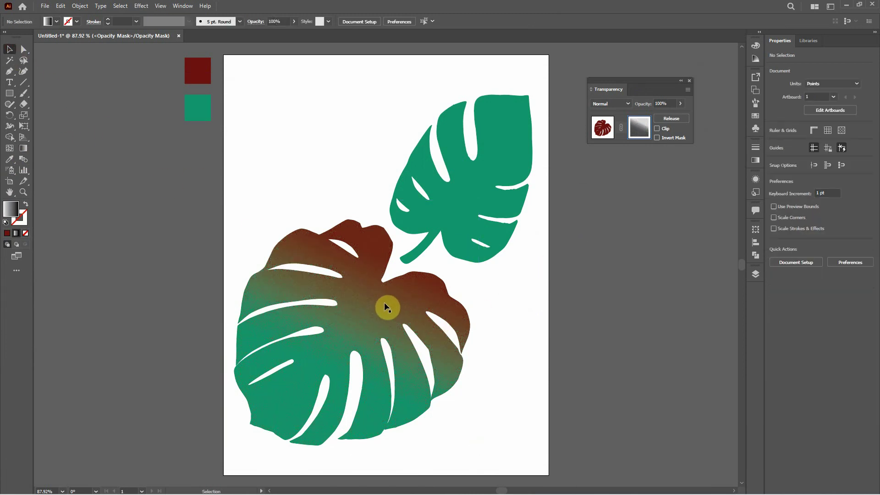
Leave opacity mask editing on the large leaf, deselect the artwork and close the transparency settings.
{"action": "scroll", "coordinate": [377, 303], "scroll_direction": "up", "scroll_amount": 6, "text": "alt"}
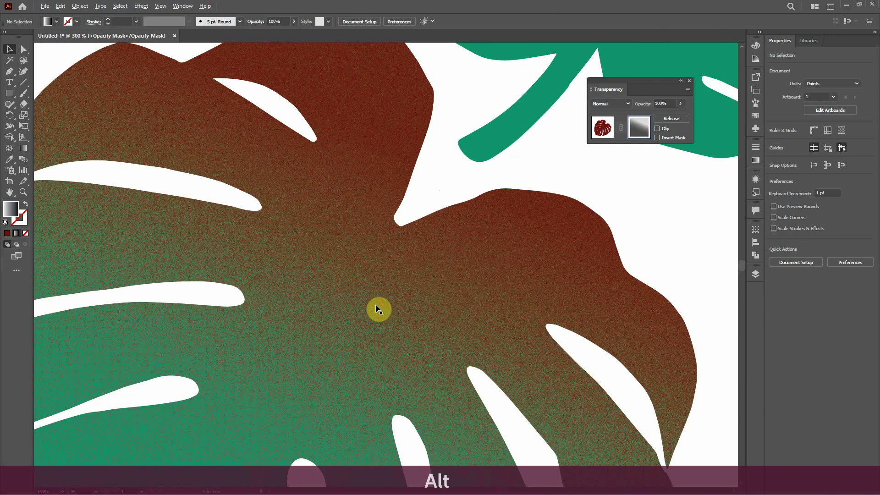
{"action": "key", "text": "alt"}
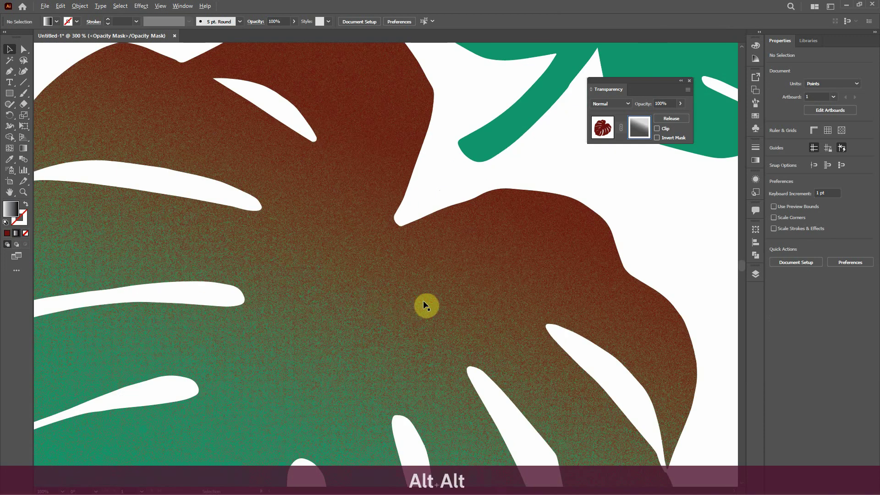
{"action": "scroll", "coordinate": [423, 301], "scroll_direction": "down", "scroll_amount": 3, "text": "alt"}
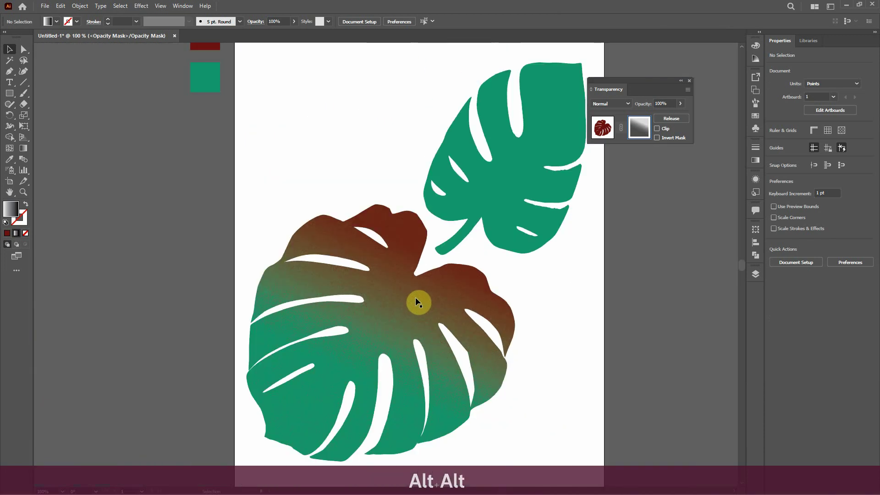
{"action": "scroll", "coordinate": [433, 297], "scroll_direction": "up", "scroll_amount": 1}
{"action": "left_click", "coordinate": [492, 221]}
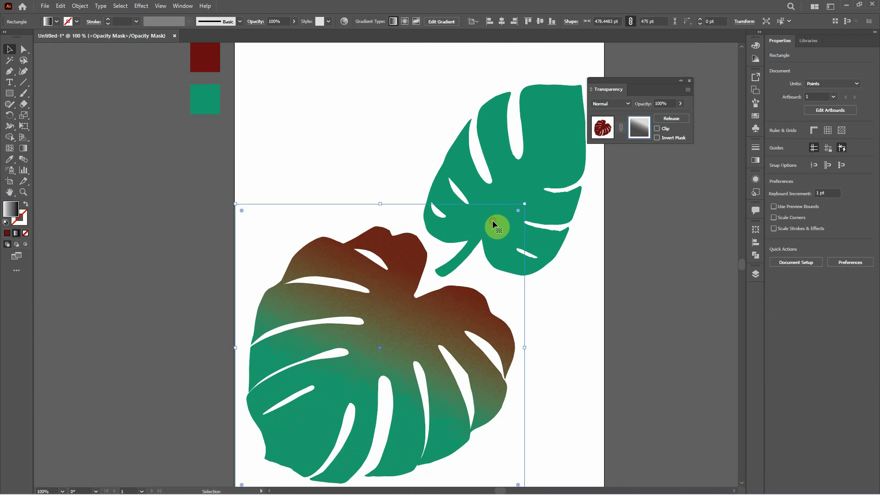
{"action": "left_click", "coordinate": [606, 252]}
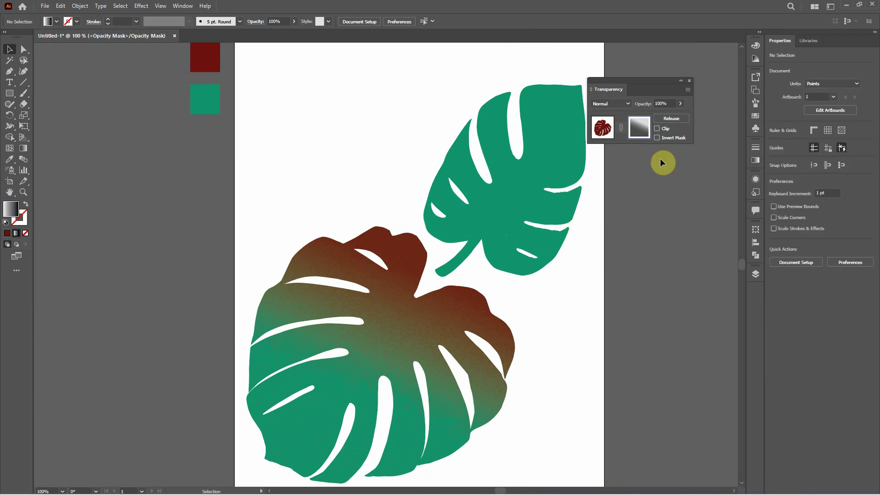
{"action": "left_click", "coordinate": [603, 129]}
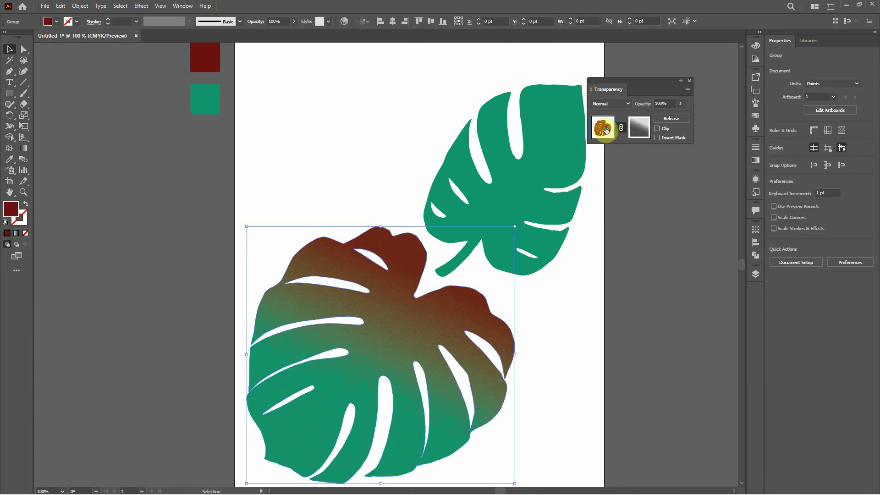
{"action": "left_click", "coordinate": [607, 206]}
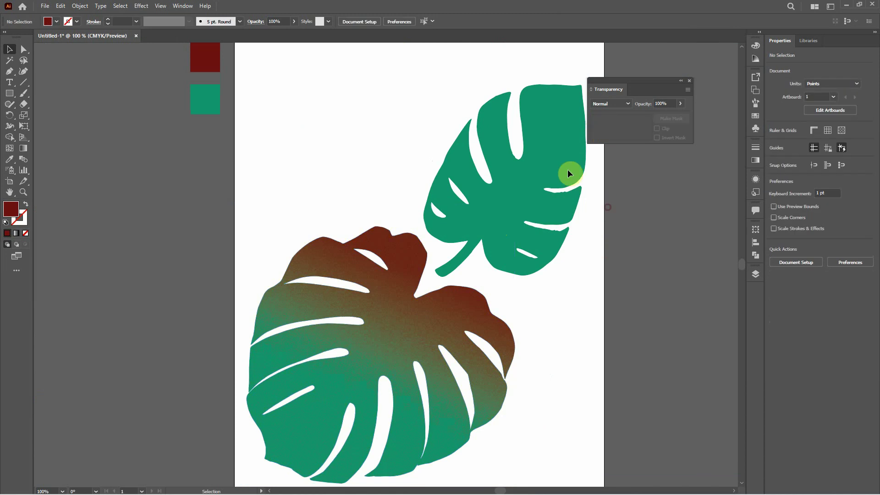
{"action": "left_click", "coordinate": [688, 81]}
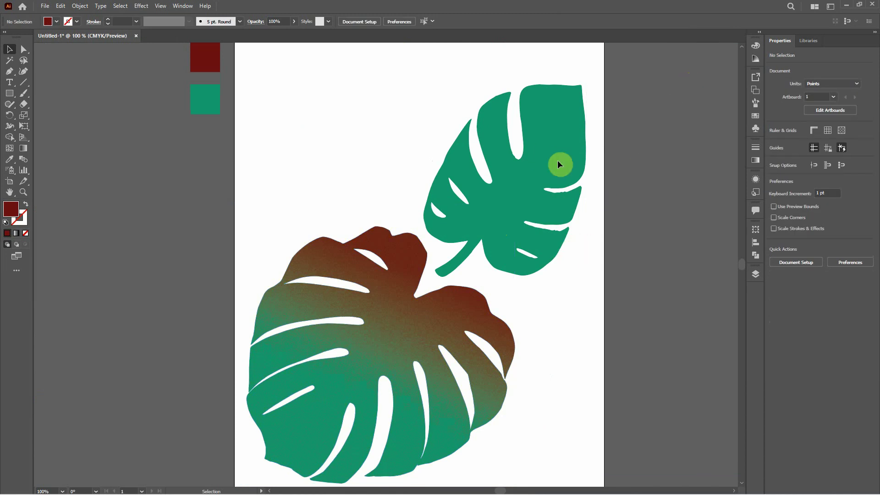
Paste a copy of the small green leaf directly in front and recolor it with the dark red sample square's color.
{"action": "left_click", "coordinate": [549, 138]}
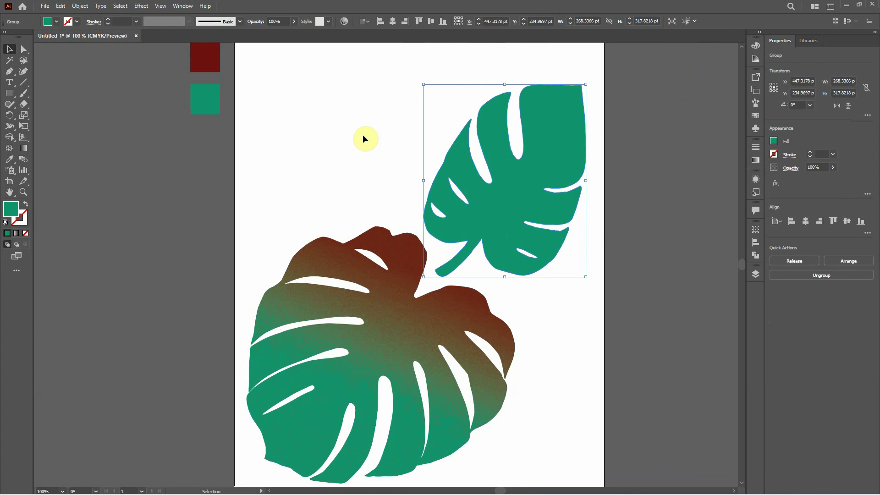
{"action": "left_click", "coordinate": [60, 5]}
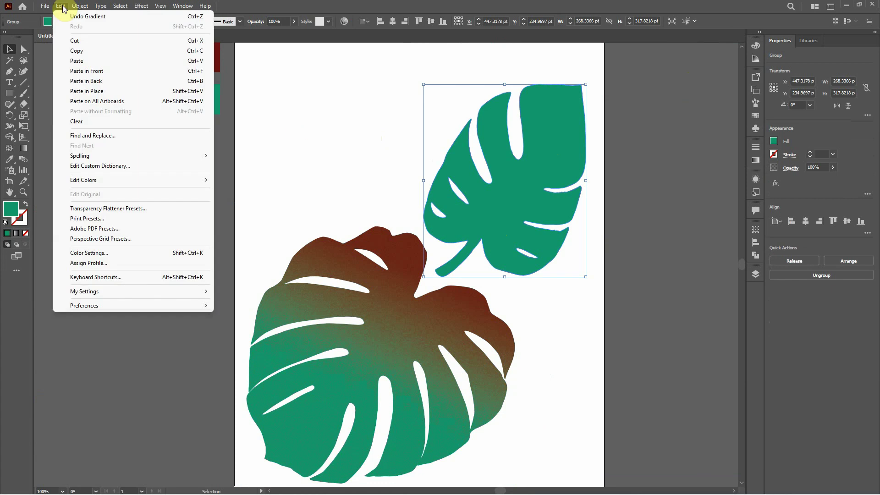
{"action": "left_click", "coordinate": [97, 50]}
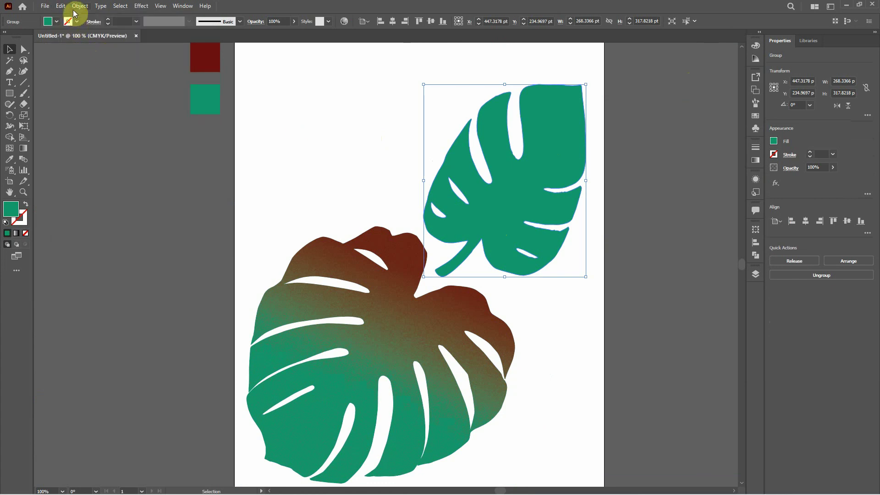
{"action": "left_click", "coordinate": [60, 6]}
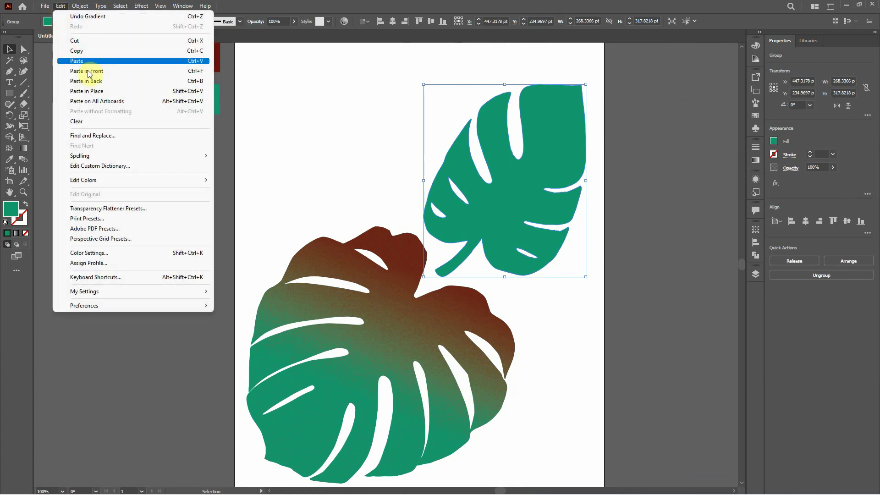
{"action": "left_click", "coordinate": [110, 73]}
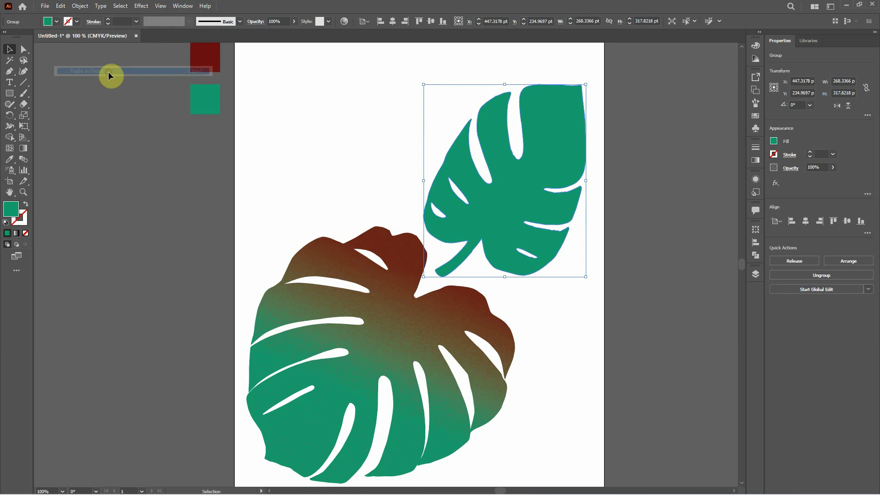
{"action": "left_click", "coordinate": [9, 159]}
{"action": "left_click", "coordinate": [205, 54]}
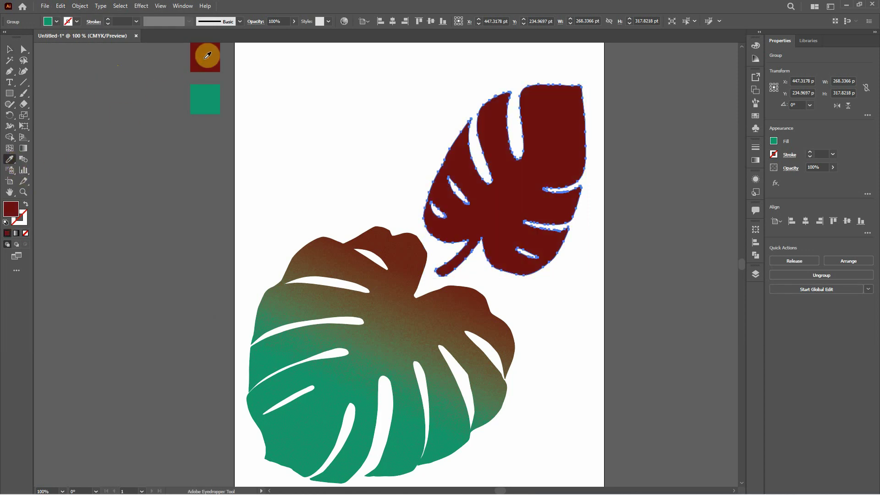
{"action": "left_click", "coordinate": [10, 49]}
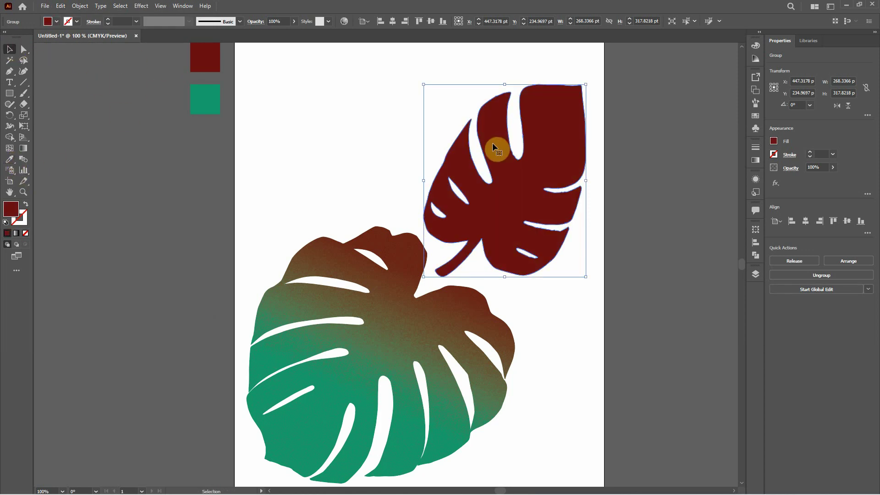
Create an opacity mask on the small dark red leaf with clipping turned off, and enter mask editing.
{"action": "left_click", "coordinate": [183, 6]}
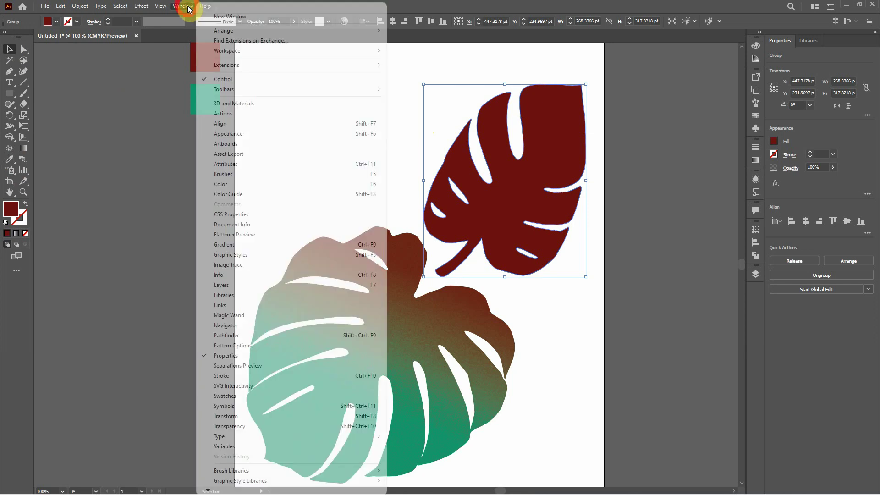
{"action": "left_click", "coordinate": [247, 425]}
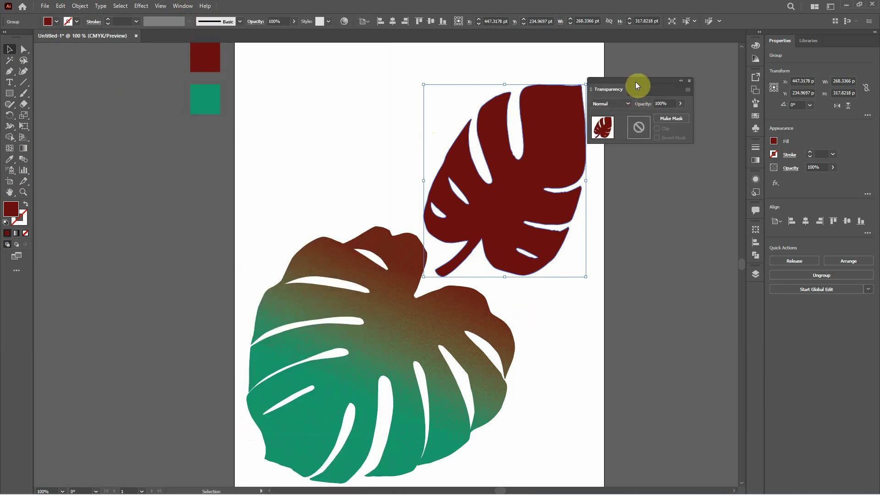
{"action": "left_click_drag", "start_coordinate": [637, 82], "coordinate": [652, 82]}
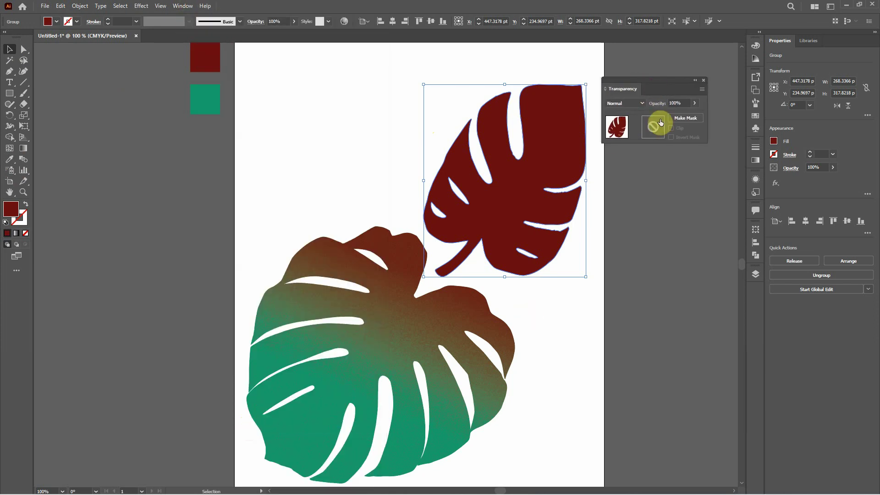
{"action": "left_click", "coordinate": [686, 119]}
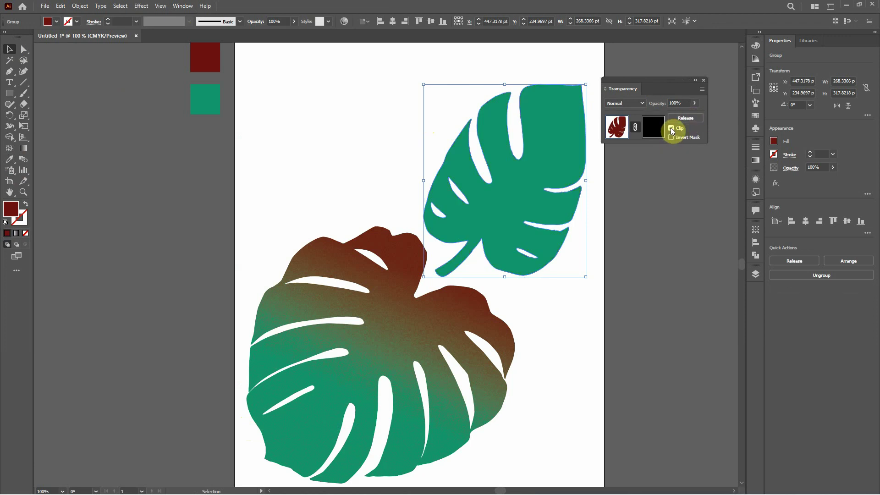
{"action": "left_click", "coordinate": [671, 128]}
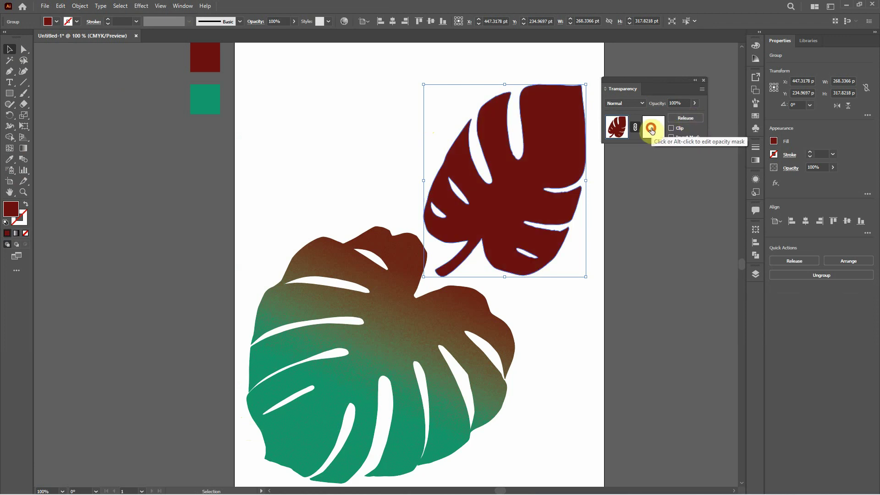
{"action": "left_click", "coordinate": [651, 131]}
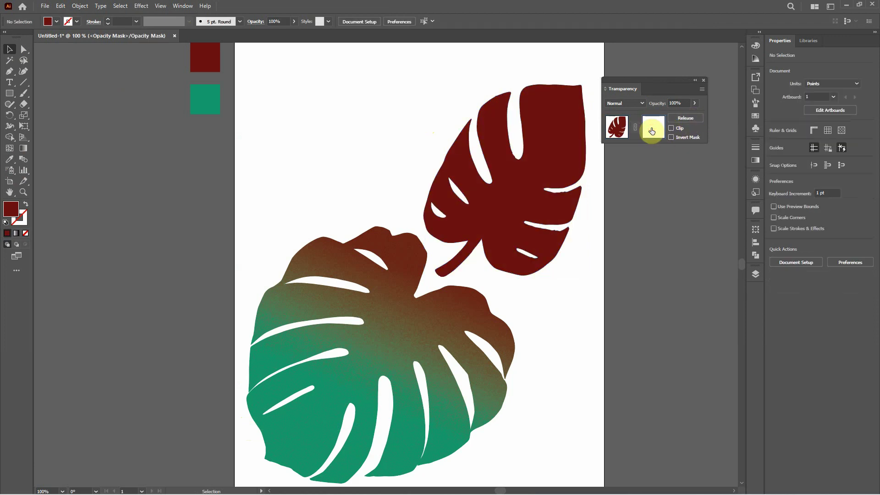
Draw a mask rectangle about 308 by 383 pt covering the small leaf and fill it with the white-to-black gradient swatch.
{"action": "left_click", "coordinate": [10, 94]}
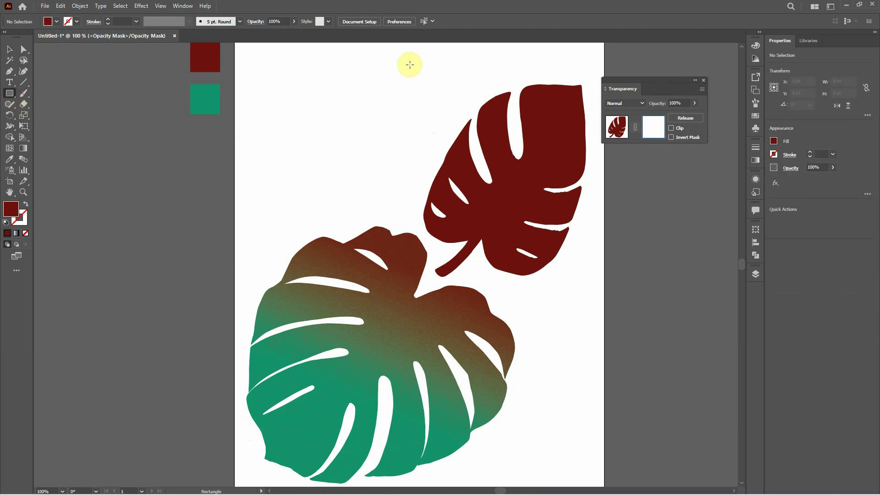
{"action": "left_click_drag", "start_coordinate": [410, 64], "coordinate": [595, 295]}
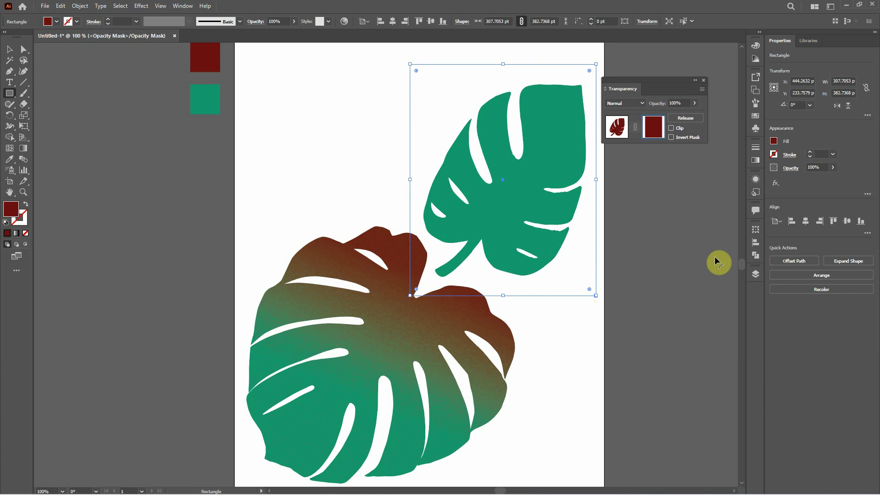
{"action": "left_click", "coordinate": [754, 117]}
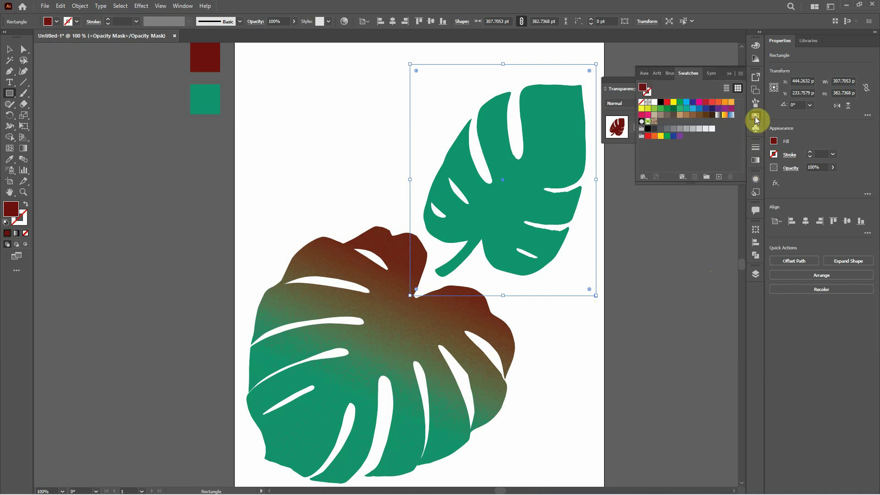
{"action": "left_click", "coordinate": [718, 115]}
{"action": "left_click", "coordinate": [730, 75]}
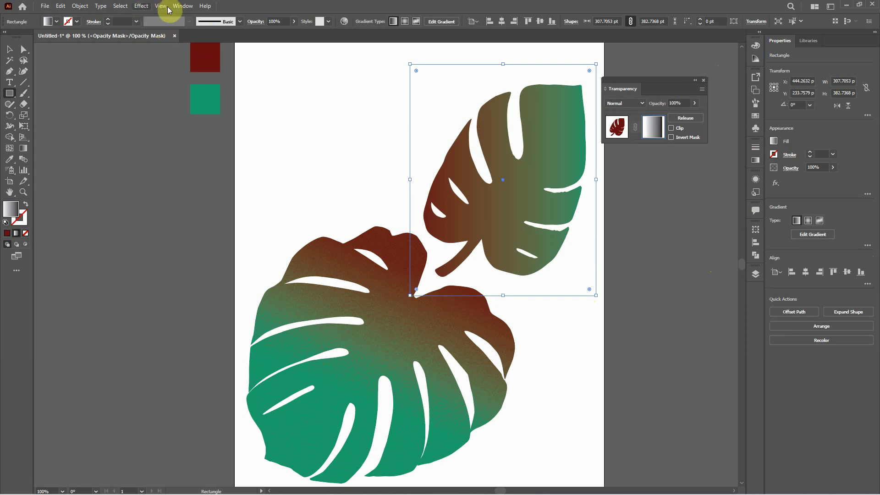
Apply the Grain texture effect to the small leaf's mask rectangle with intensity 100, contrast 60 and the Regular grain type.
{"action": "left_click", "coordinate": [142, 7]}
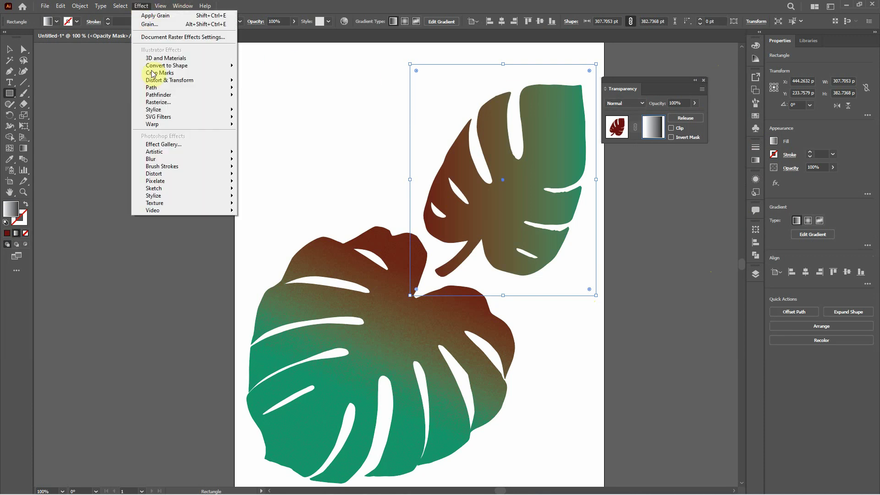
{"action": "mouse_move", "coordinate": [172, 202]}
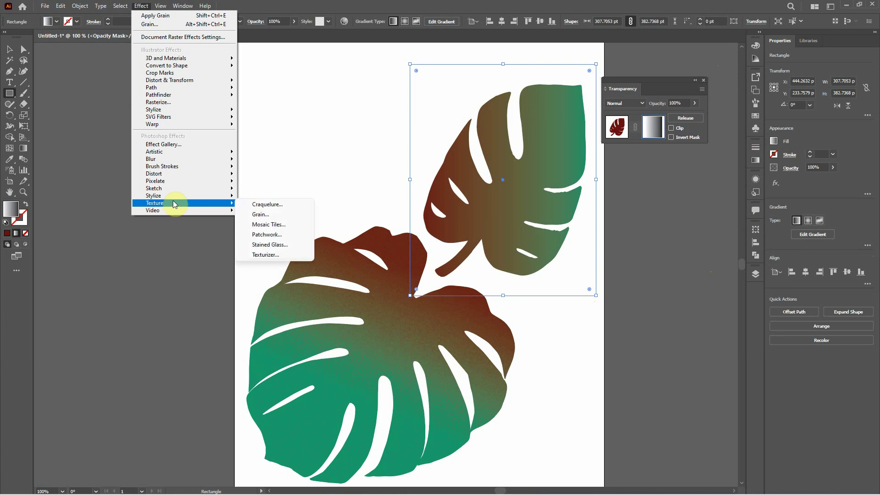
{"action": "left_click", "coordinate": [274, 213]}
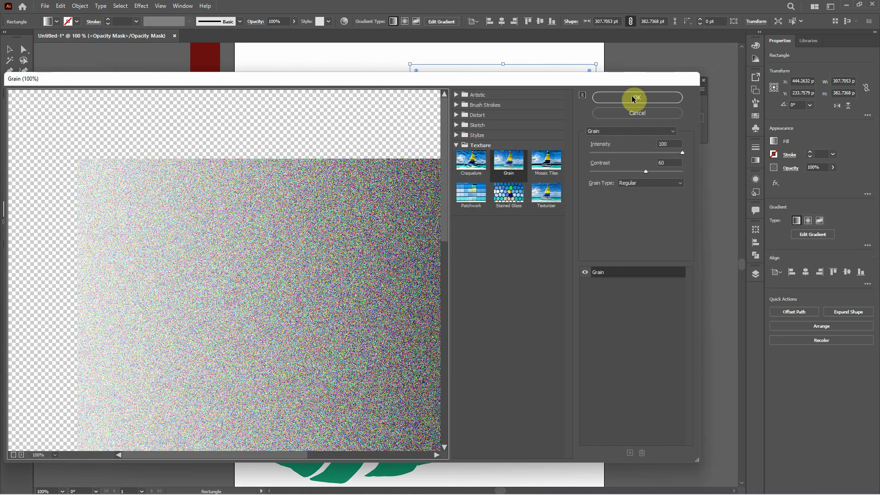
{"action": "left_click", "coordinate": [638, 98]}
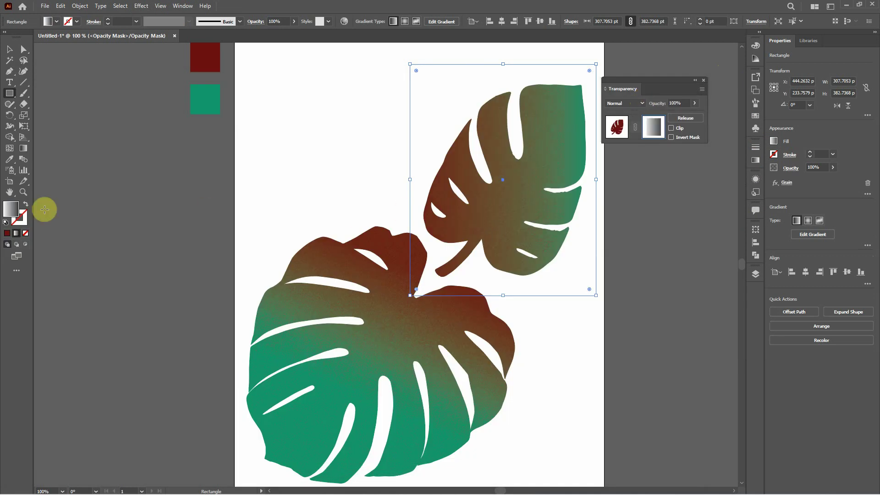
Redirect the small leaf's mask gradient to run from near the stem up to the leaf's center, and exit mask editing.
{"action": "left_click", "coordinate": [24, 148]}
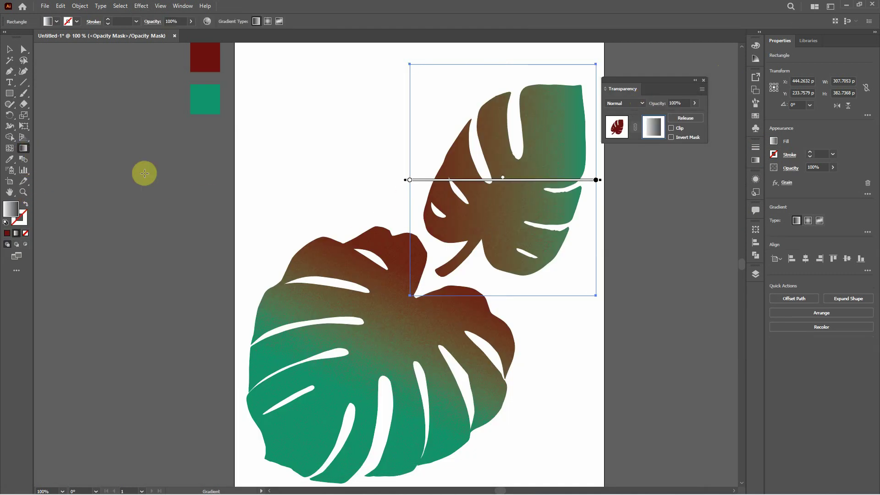
{"action": "mouse_move", "coordinate": [453, 264]}
{"action": "left_mouse_down"}
{"action": "mouse_move", "coordinate": [509, 185]}
{"action": "mouse_move", "coordinate": [488, 172]}
{"action": "mouse_move", "coordinate": [469, 271]}
{"action": "left_mouse_up"}
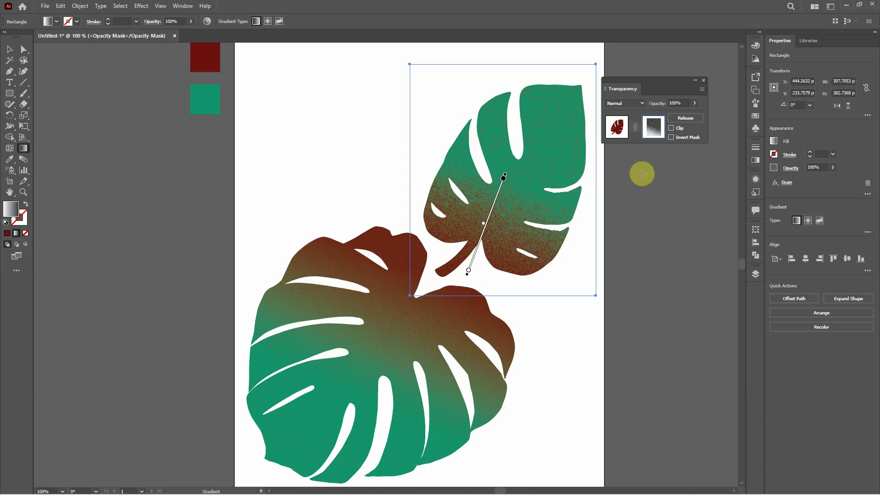
{"action": "left_click", "coordinate": [621, 133]}
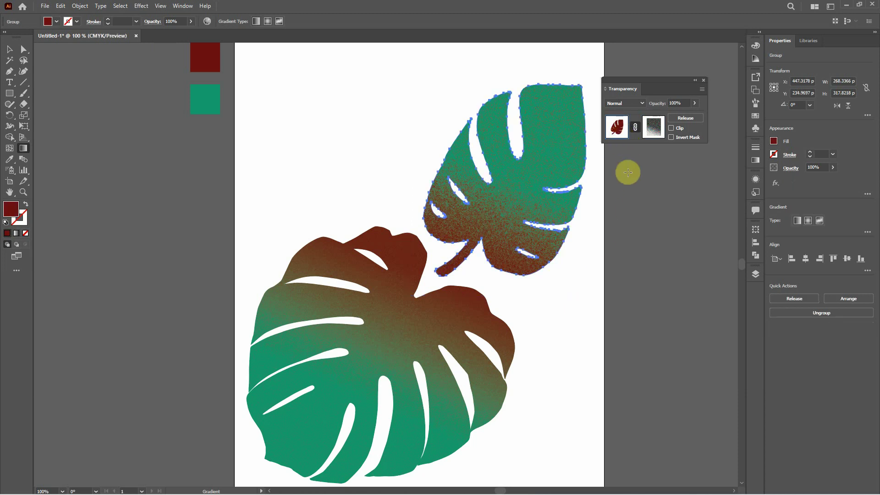
Reapply the Grain effect on the small leaf's mask rectangle with intensity 100, contrast 60 and Regular type, then leave the mask and deselect.
{"action": "key", "text": "v"}
{"action": "left_click", "coordinate": [656, 128]}
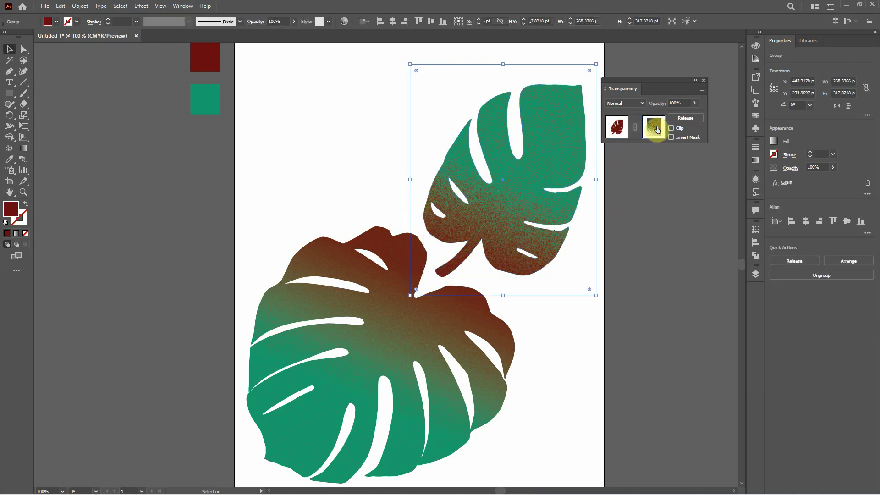
{"action": "left_click", "coordinate": [789, 182]}
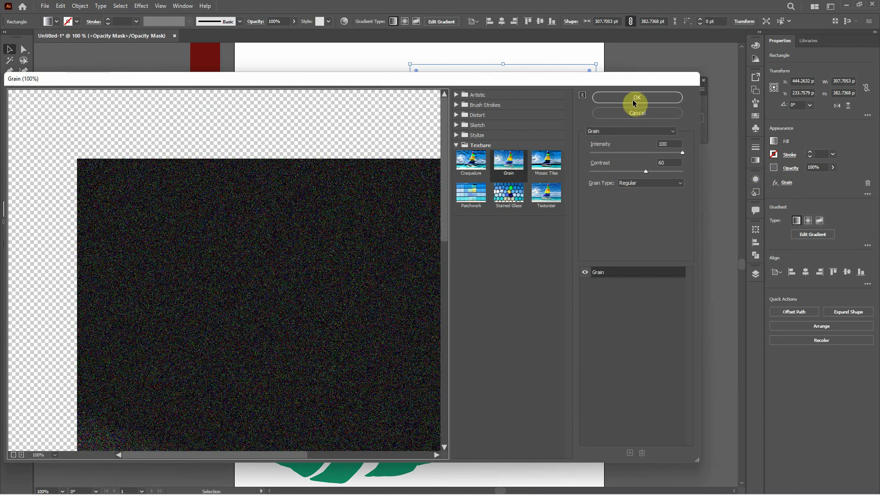
{"action": "left_click", "coordinate": [635, 99]}
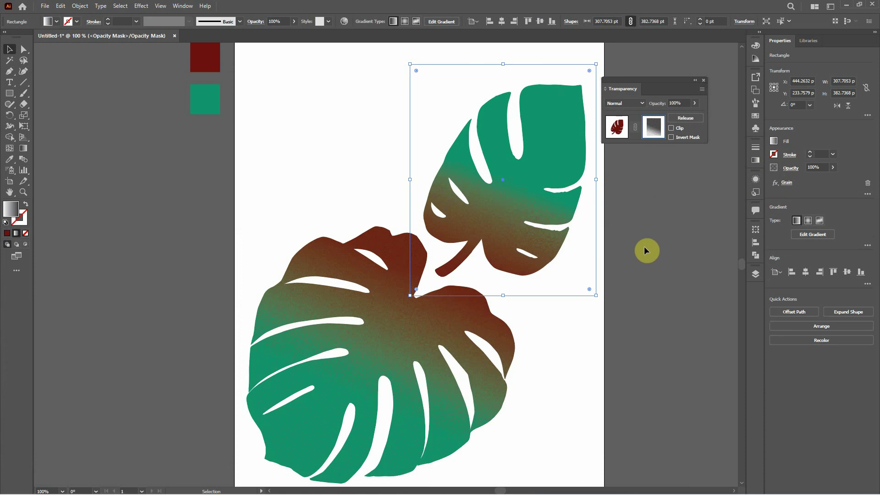
{"action": "left_click_drag", "start_coordinate": [659, 83], "coordinate": [675, 89]}
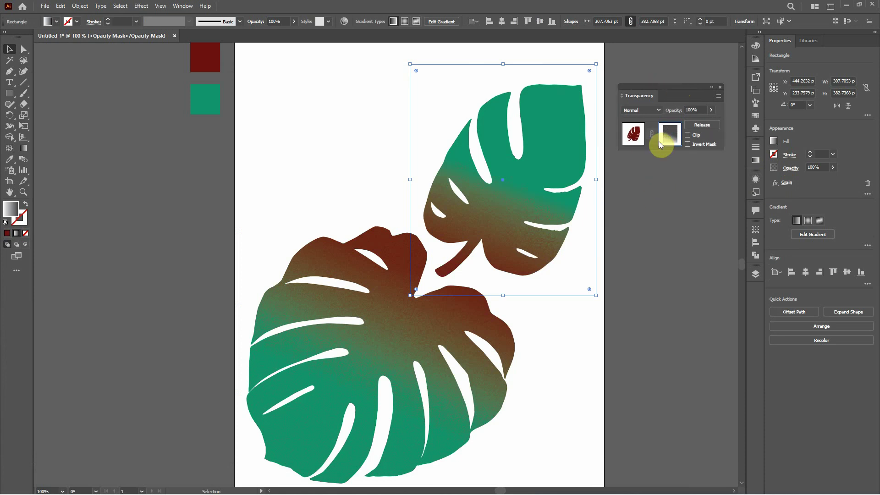
{"action": "left_click", "coordinate": [637, 139]}
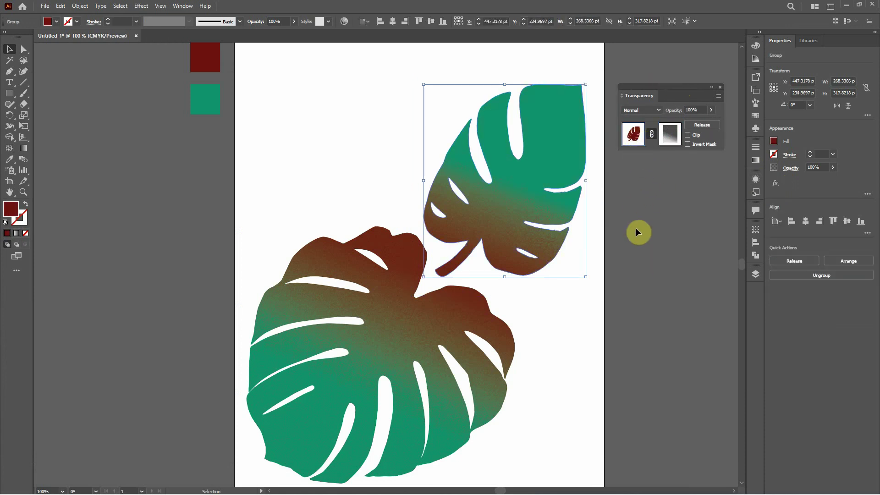
{"action": "left_click", "coordinate": [636, 262]}
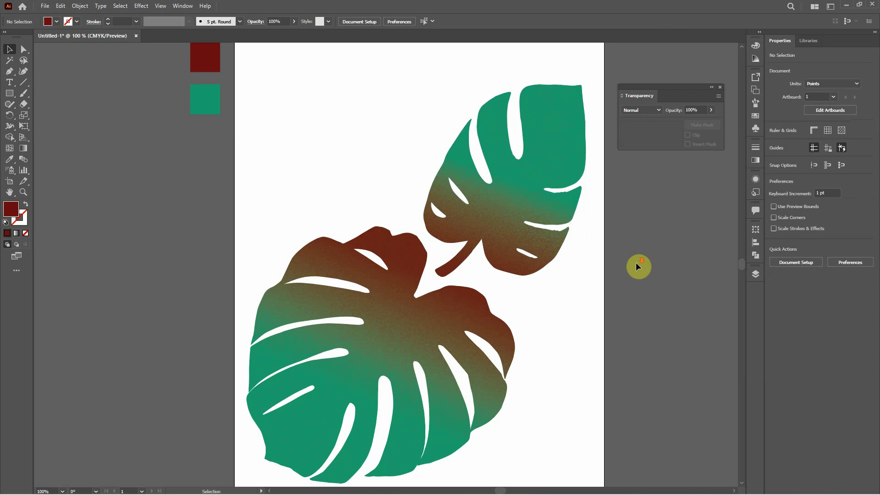
Move the green sample square farther below the dark red one and blend the two squares together.
{"action": "scroll", "coordinate": [636, 262], "scroll_direction": "down", "scroll_amount": 1}
{"action": "scroll", "coordinate": [636, 262], "scroll_direction": "down", "scroll_amount": 1, "text": "alt"}
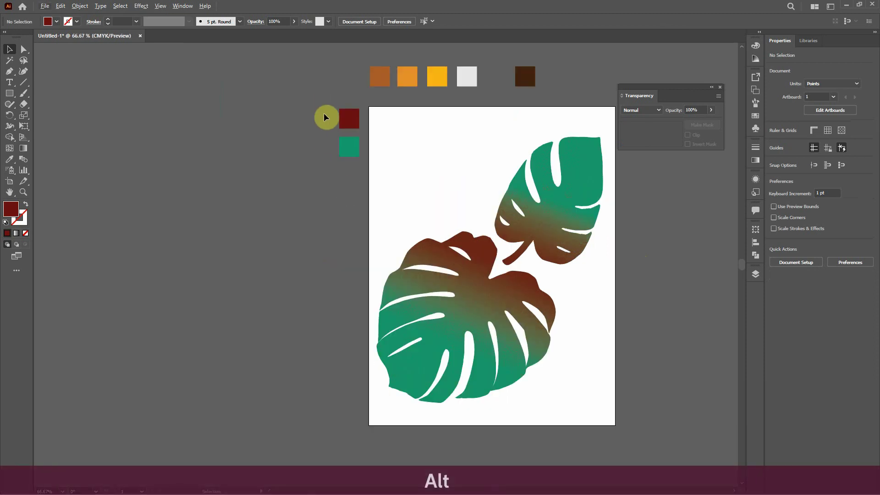
{"action": "left_click_drag", "start_coordinate": [349, 156], "coordinate": [349, 177]}
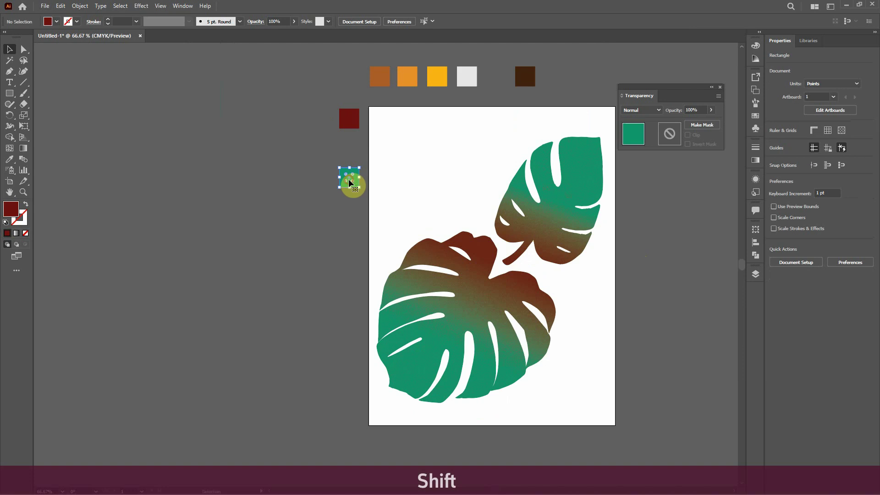
{"action": "left_click", "coordinate": [326, 132]}
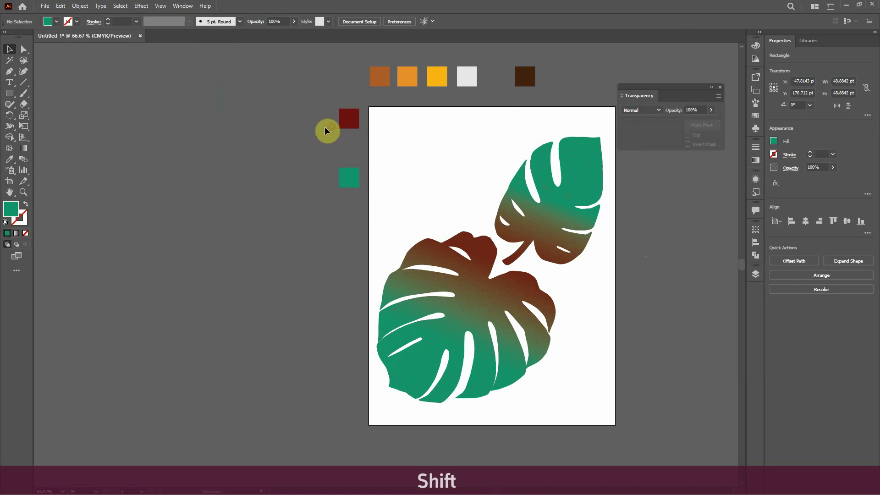
{"action": "left_click", "coordinate": [349, 122]}
{"action": "left_click", "coordinate": [24, 159]}
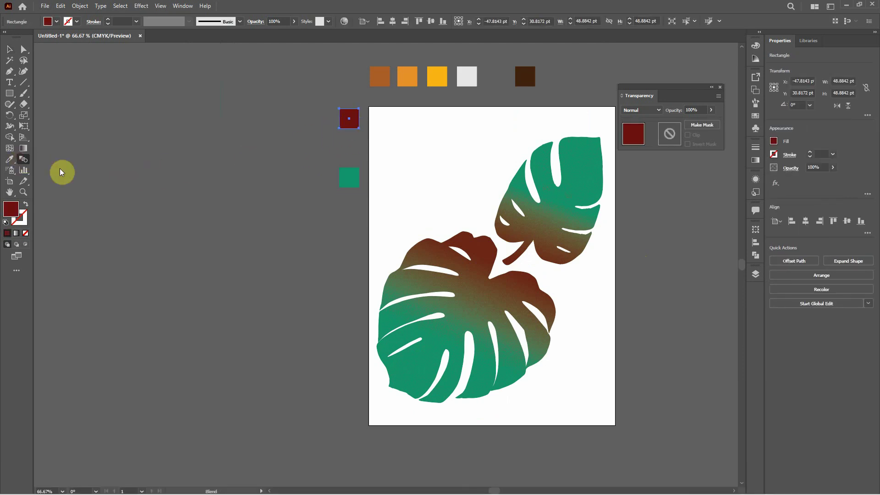
{"action": "left_click", "coordinate": [347, 120]}
{"action": "left_click", "coordinate": [348, 178]}
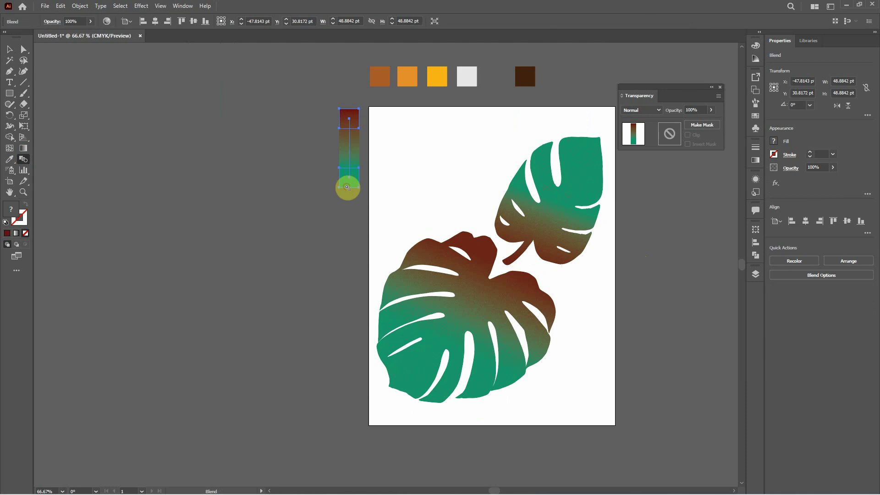
Move the red-to-green blend onto the artboard behind the leaves and enlarge it to about 611 by 789 pt, covering the artboard.
{"action": "left_click", "coordinate": [9, 49]}
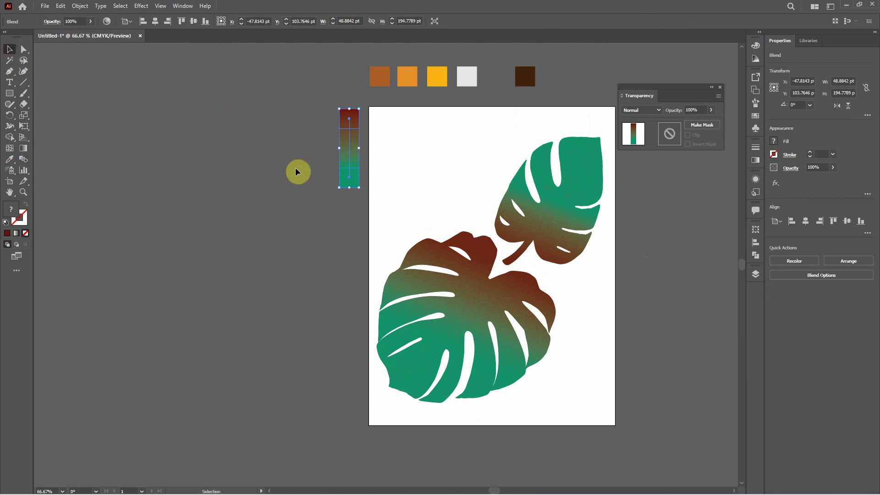
{"action": "left_click_drag", "start_coordinate": [343, 176], "coordinate": [615, 426]}
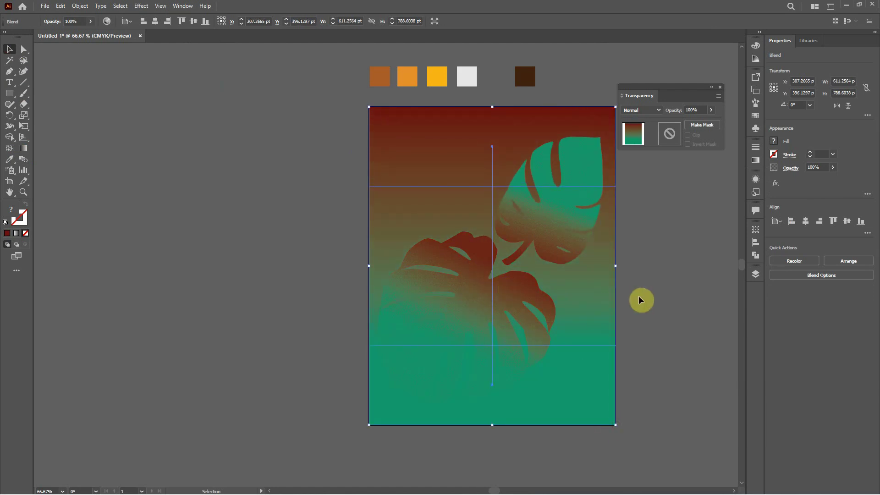
{"action": "scroll", "coordinate": [665, 256], "scroll_direction": "up", "scroll_amount": 1}
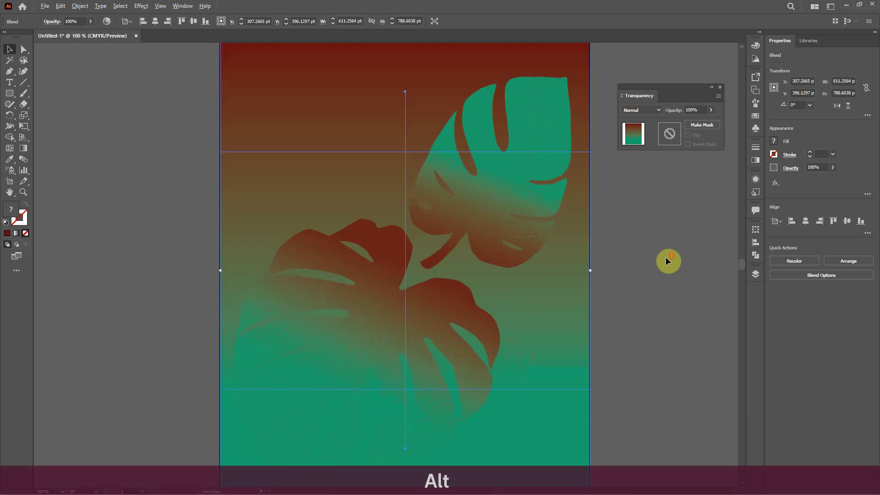
{"action": "key", "text": "ctrl+alt+0"}
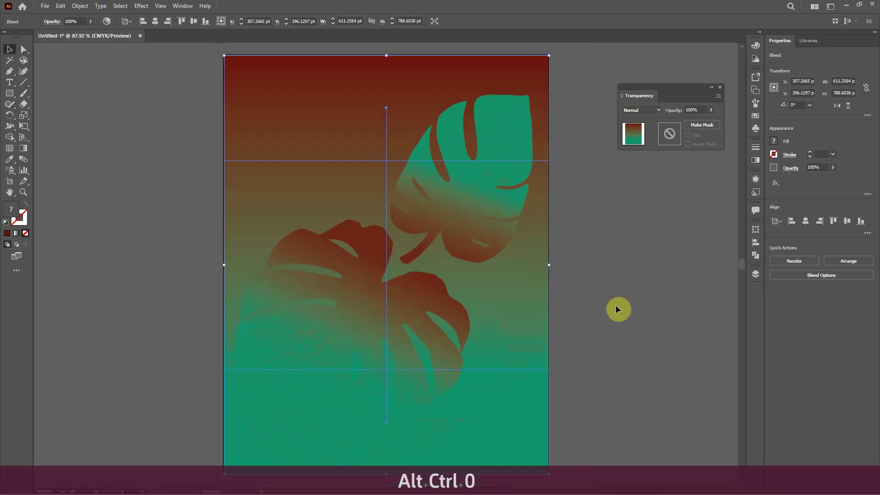
{"action": "left_click", "coordinate": [632, 343]}
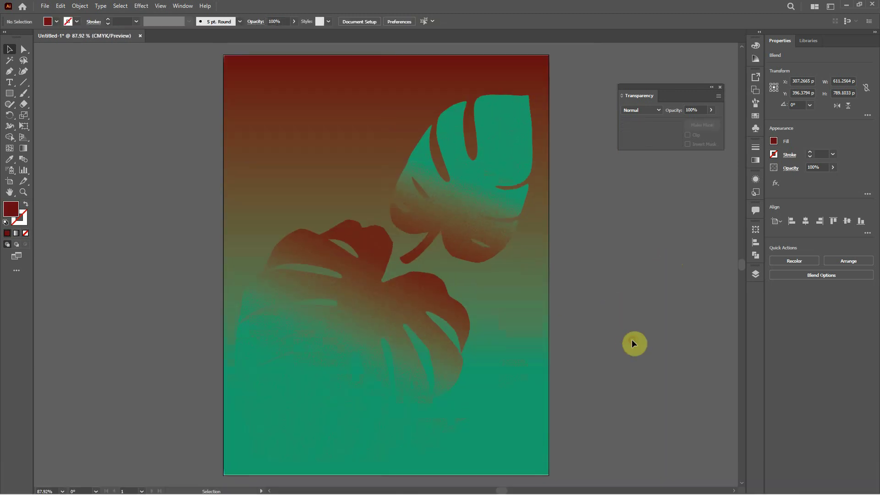
Try shifting the large leaf's dark red copy down about 27 pt to expose the green leaf beneath it.
{"action": "left_click", "coordinate": [424, 295]}
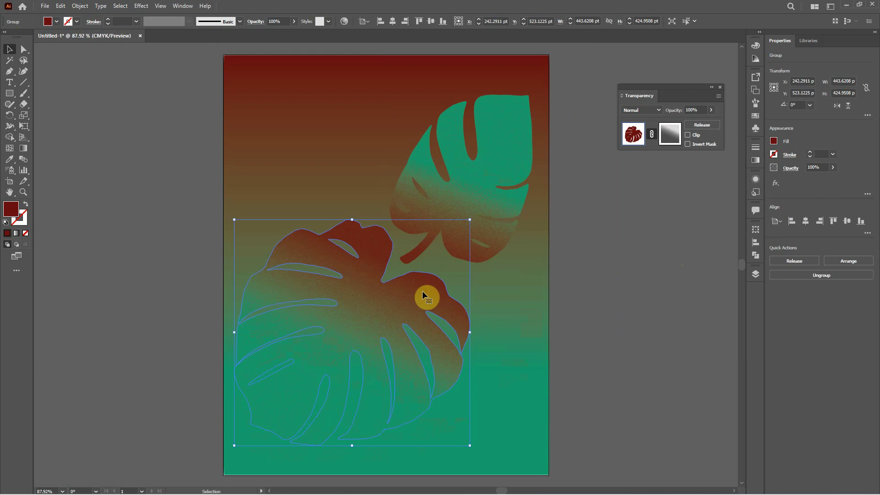
{"action": "left_click_drag", "start_coordinate": [422, 292], "coordinate": [422, 306]}
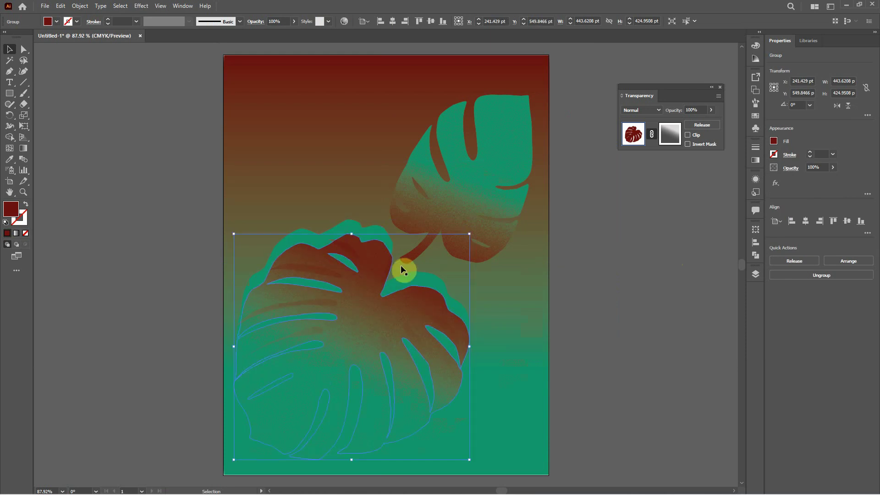
{"action": "left_click", "coordinate": [351, 221]}
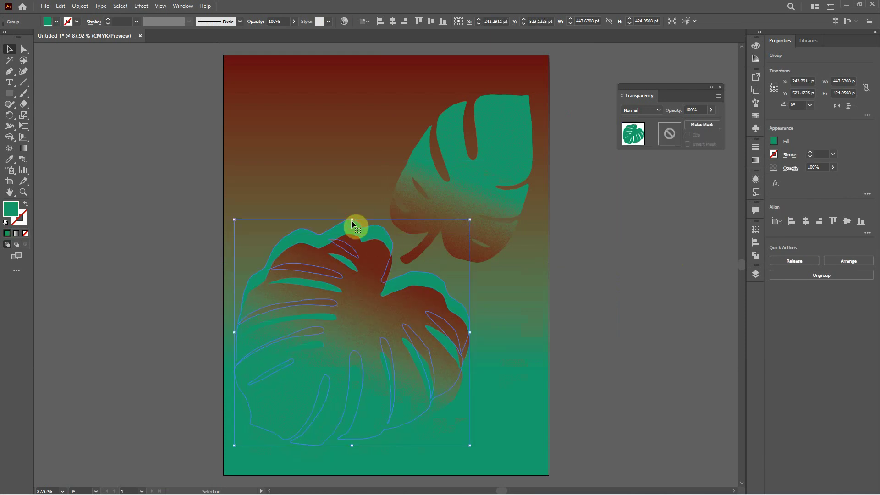
{"action": "left_click", "coordinate": [523, 263]}
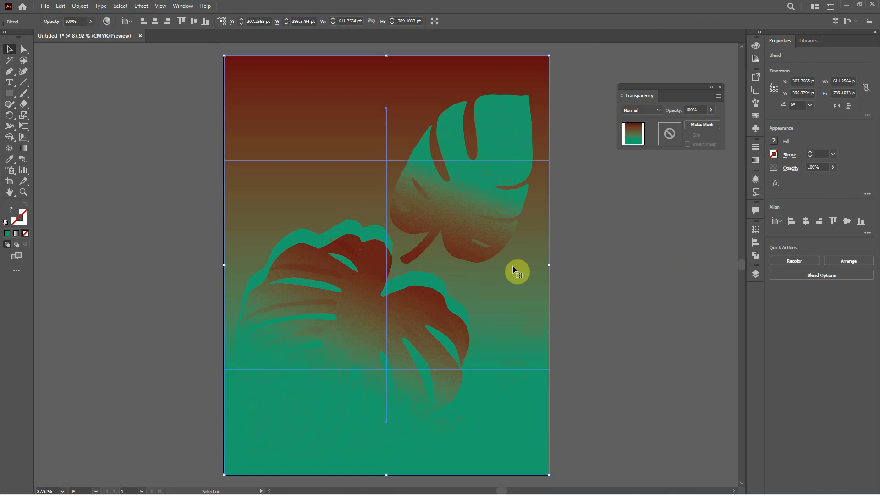
{"action": "key", "text": "ctrl+z"}
{"action": "key", "text": "ctrl+z"}
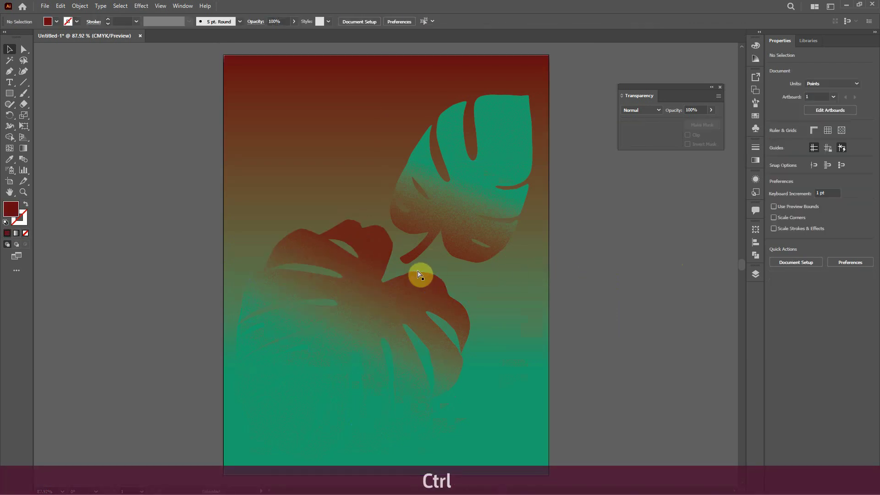
Send the large leaf's dark red masked copy backward, behind the green leaf.
{"action": "left_click", "coordinate": [375, 251], "text": "ctrl"}
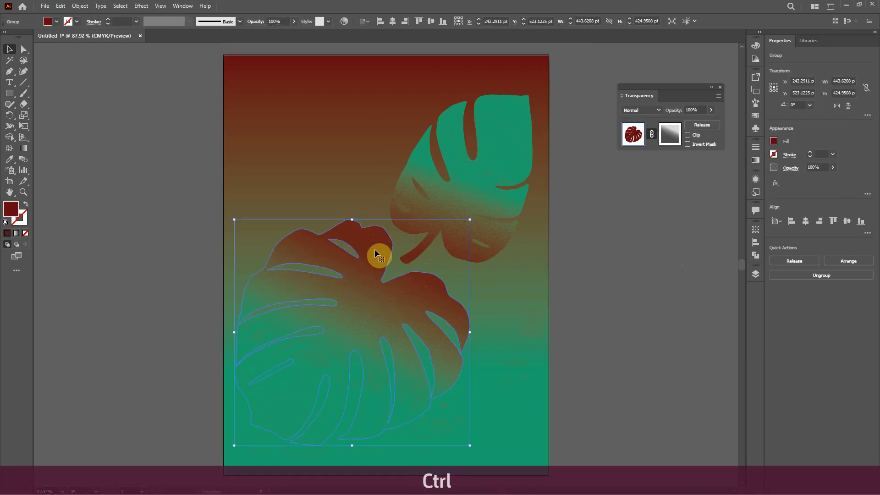
{"action": "right_click", "coordinate": [374, 252]}
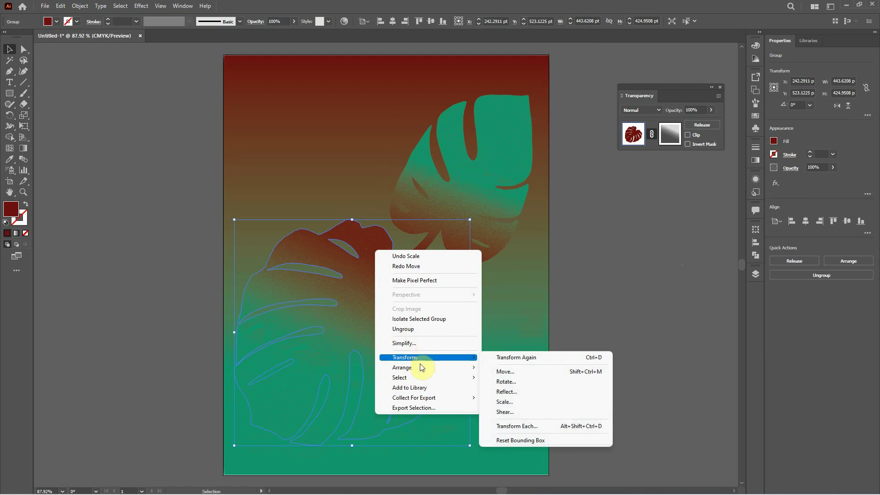
{"action": "mouse_move", "coordinate": [419, 366]}
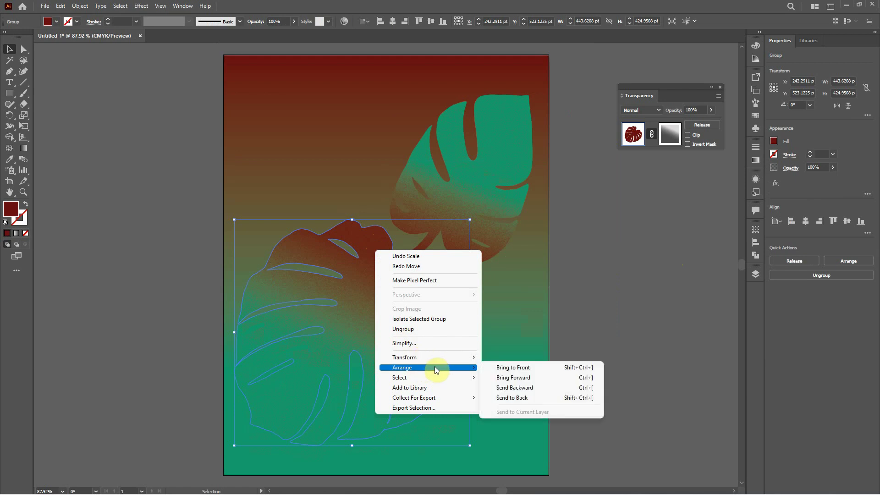
{"action": "left_click", "coordinate": [536, 388]}
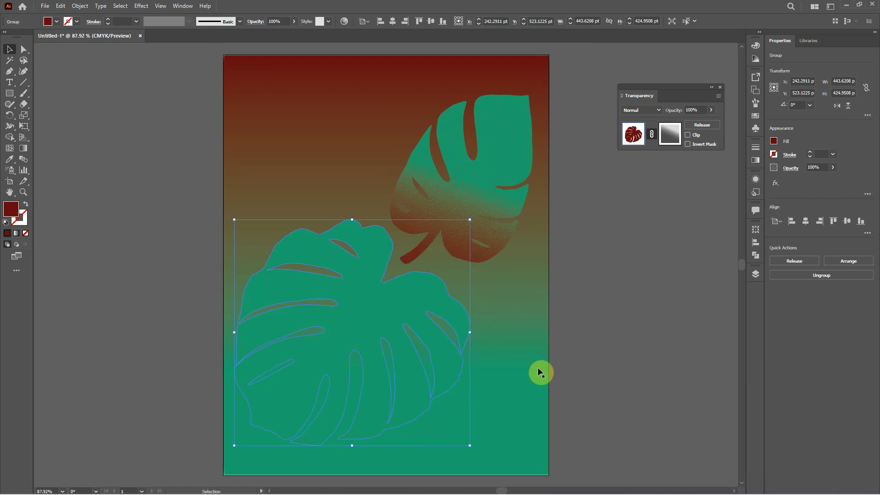
{"action": "left_click", "coordinate": [600, 300]}
Add a black Multiply drop shadow to the large green leaf with 75% opacity, X offset -5 pt, Y offset 17 pt and blur 5 pt.
{"action": "left_click", "coordinate": [374, 240]}
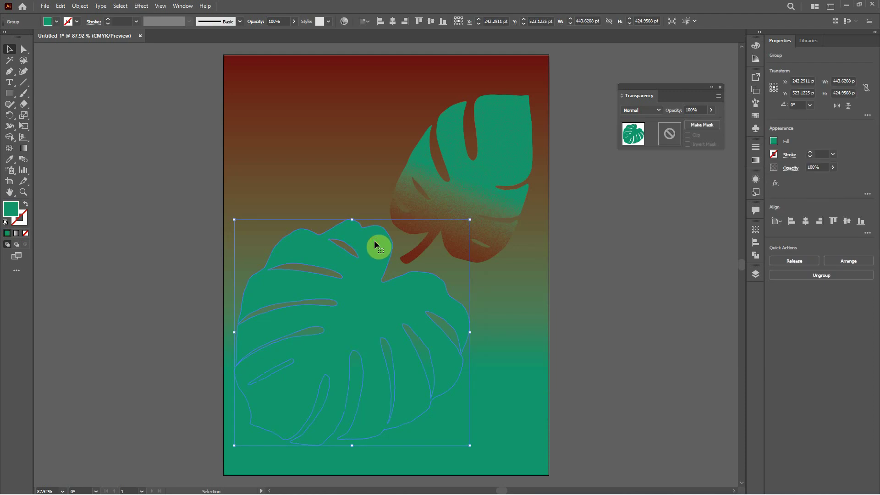
{"action": "left_click", "coordinate": [141, 6]}
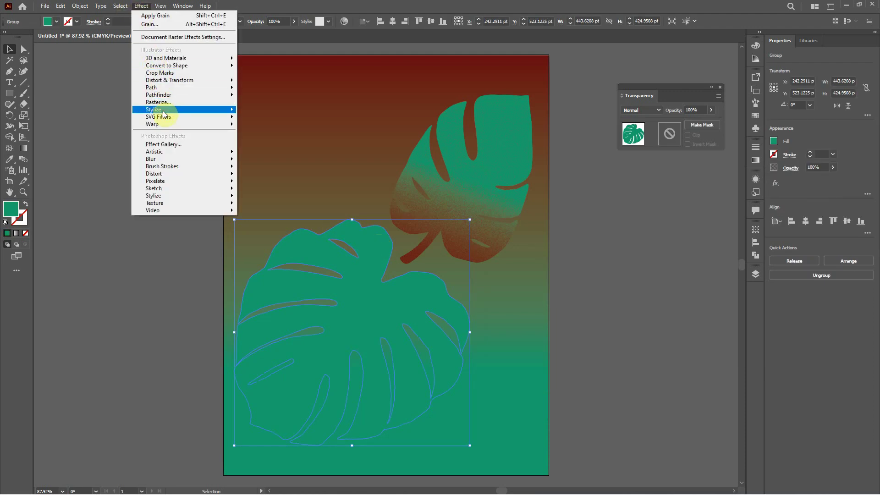
{"action": "mouse_move", "coordinate": [197, 110]}
{"action": "left_click", "coordinate": [280, 113]}
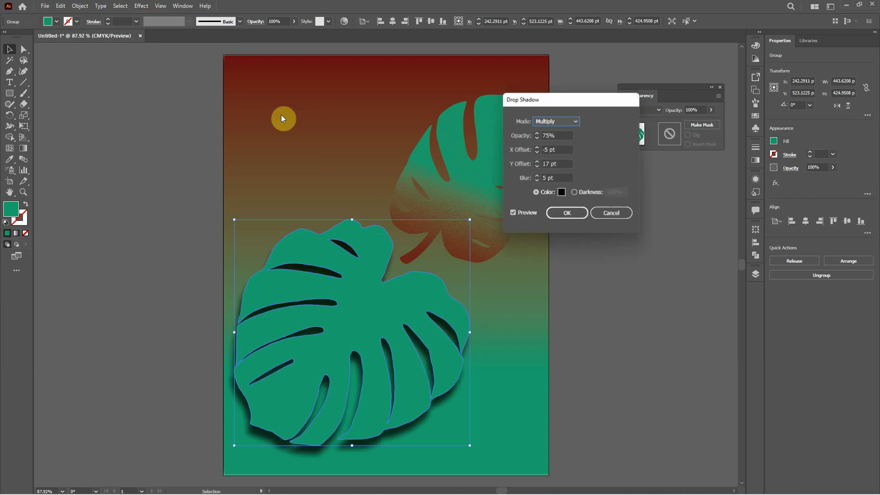
{"action": "left_click", "coordinate": [575, 213]}
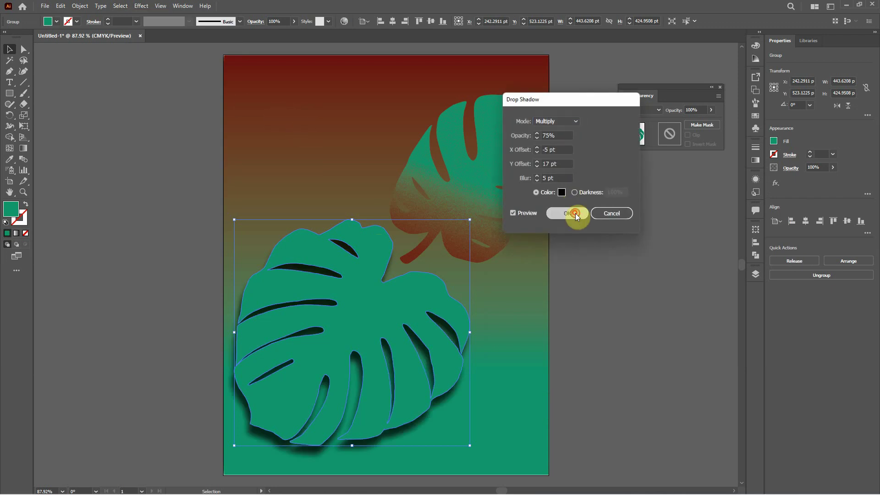
Send the shadowed large green leaf backward, behind its dark red masked copy.
{"action": "right_click", "coordinate": [419, 283]}
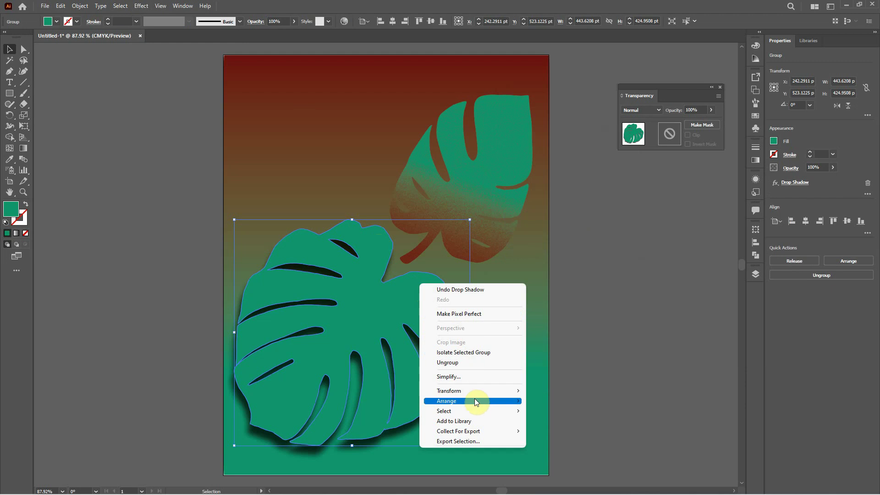
{"action": "mouse_move", "coordinate": [482, 400]}
{"action": "left_click", "coordinate": [568, 421]}
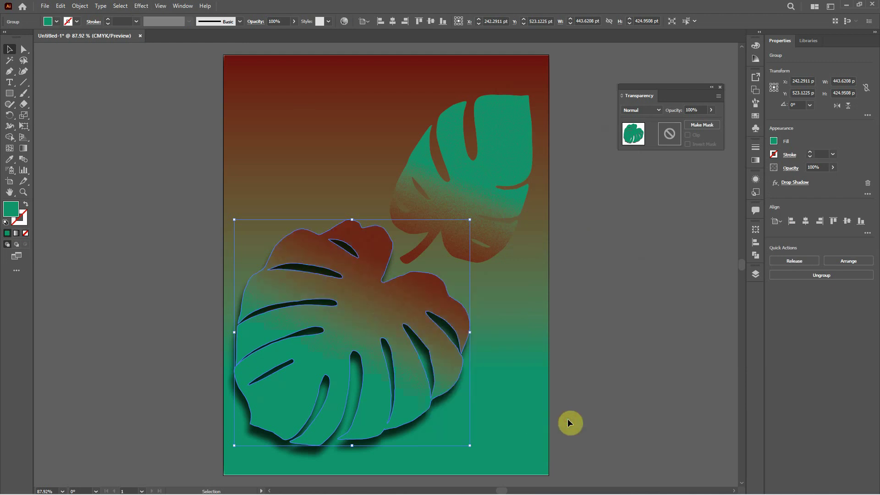
Send the small leaf's dark red masked copy backward, behind the green leaf.
{"action": "left_click", "coordinate": [495, 132]}
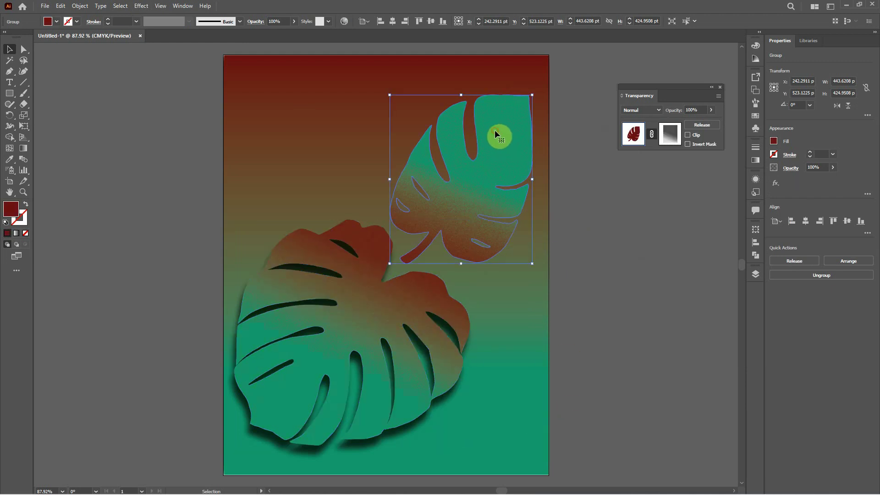
{"action": "right_click", "coordinate": [494, 132]}
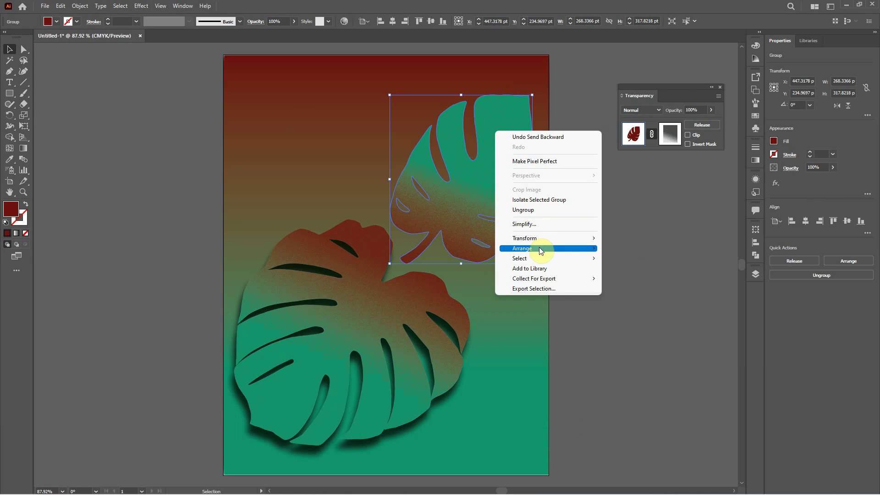
{"action": "mouse_move", "coordinate": [545, 250]}
{"action": "left_click", "coordinate": [637, 270]}
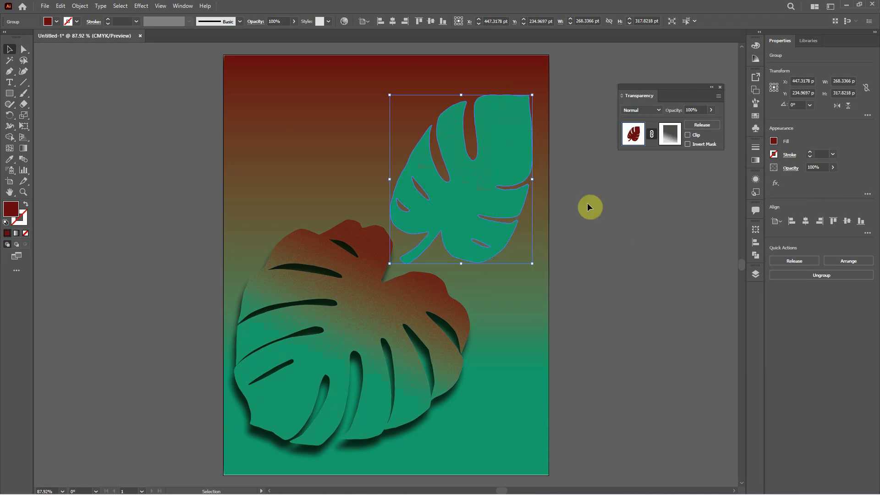
{"action": "left_click", "coordinate": [578, 194]}
Add a drop shadow effect to the small green leaf, accepting the settings already in the dialog.
{"action": "left_click", "coordinate": [497, 153]}
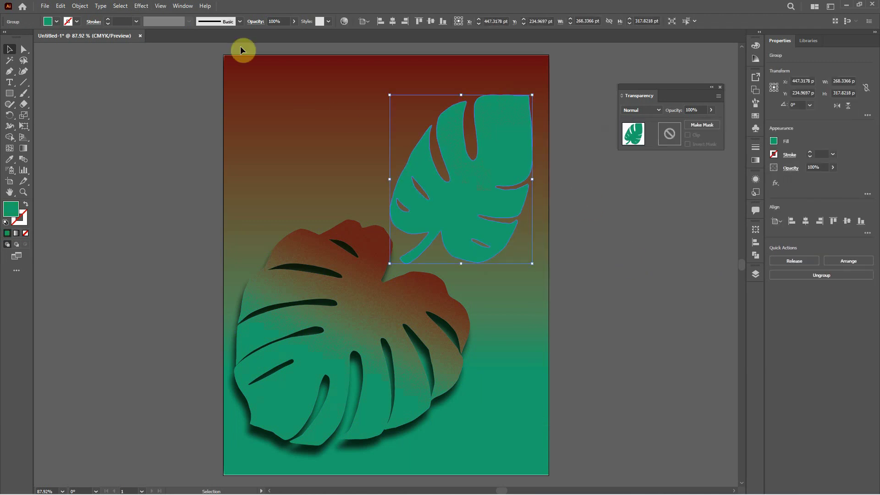
{"action": "left_click", "coordinate": [141, 7]}
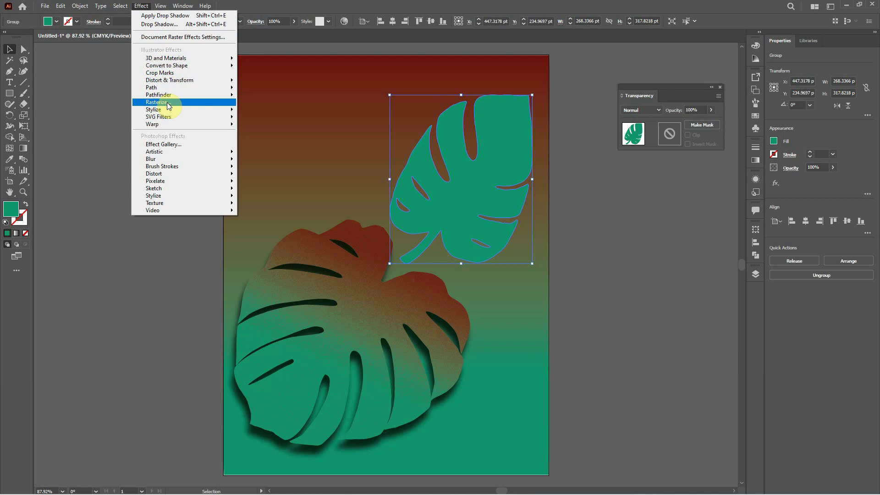
{"action": "mouse_move", "coordinate": [168, 113]}
{"action": "left_click", "coordinate": [259, 112]}
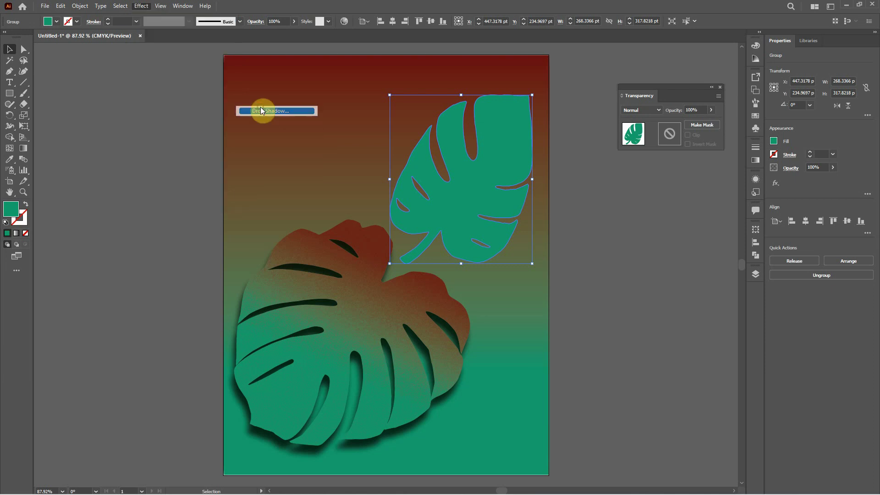
{"action": "left_click", "coordinate": [583, 214]}
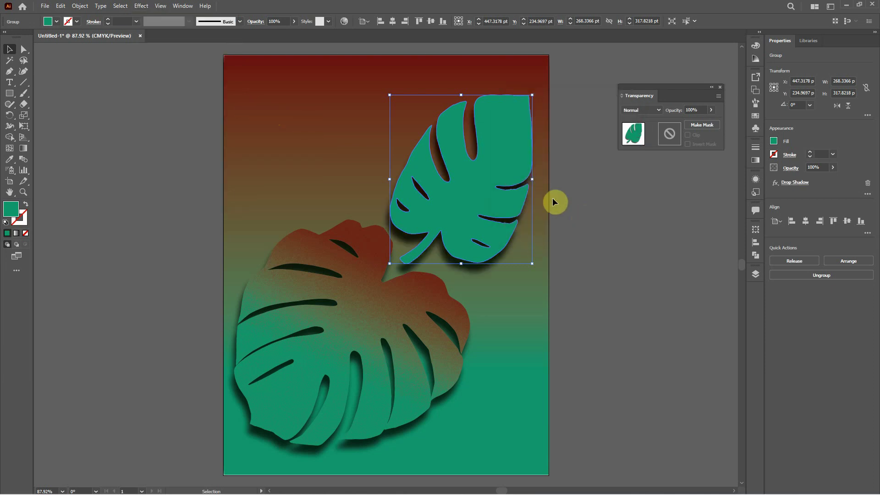
Send the shadowed small green leaf backward, behind its dark red masked copy, and clear the selection.
{"action": "right_click", "coordinate": [501, 141]}
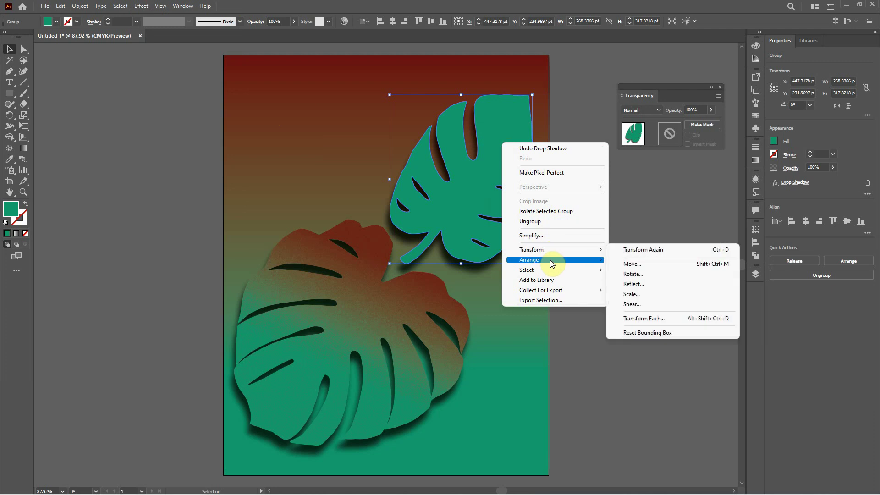
{"action": "mouse_move", "coordinate": [550, 260]}
{"action": "left_click", "coordinate": [637, 280]}
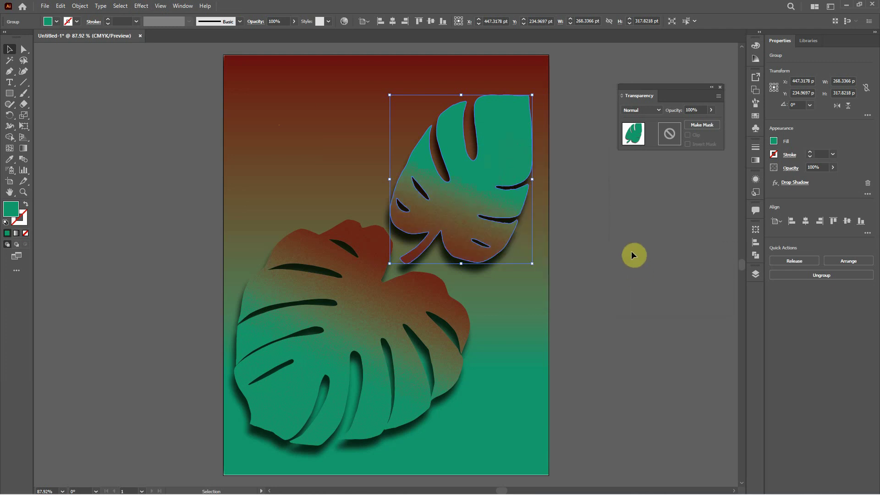
{"action": "left_click", "coordinate": [574, 220]}
{"action": "left_click", "coordinate": [316, 105]}
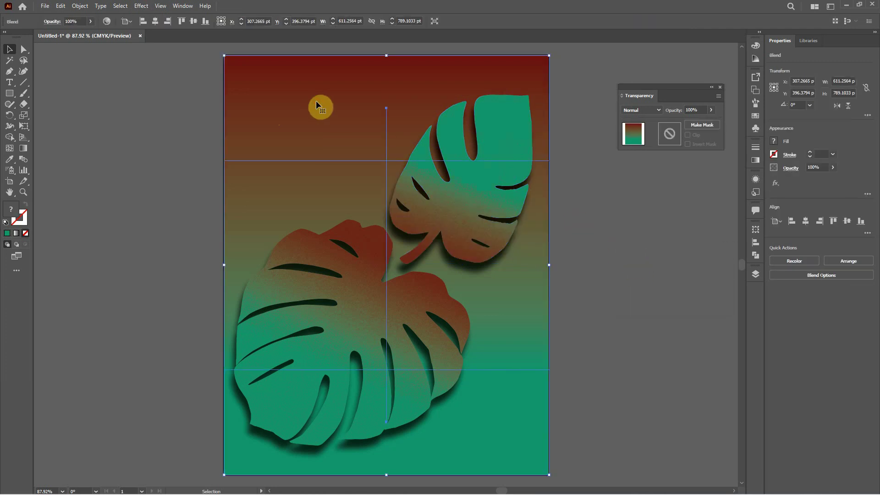
{"action": "left_click", "coordinate": [643, 213]}
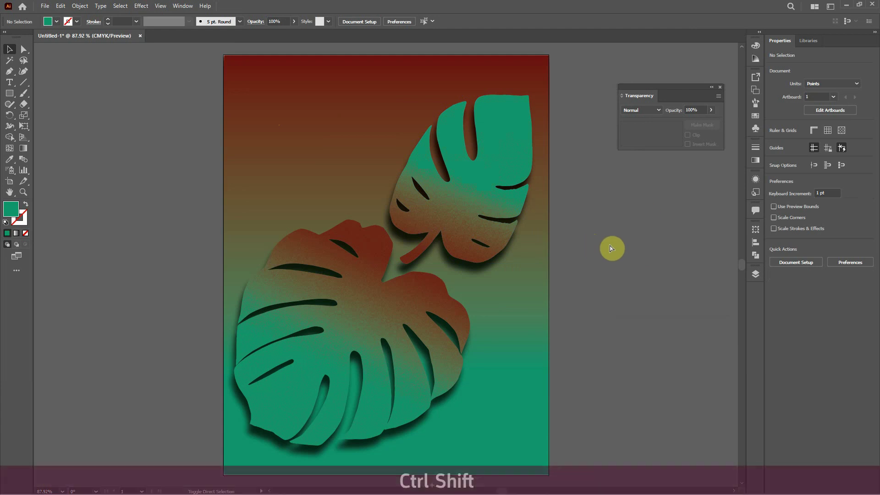
{"action": "key", "text": "ctrl+shift+s"}
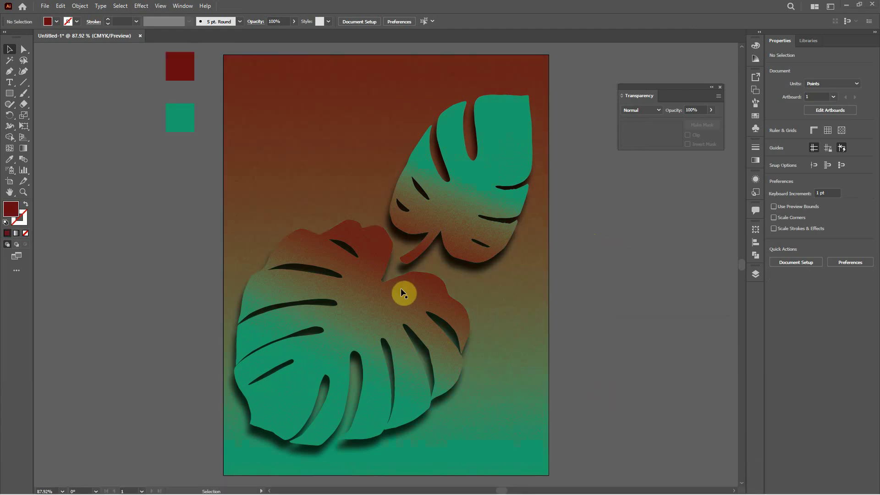
Give the large leaf's dark red masked copy a 2 pt white stroke.
{"action": "left_click", "coordinate": [376, 286]}
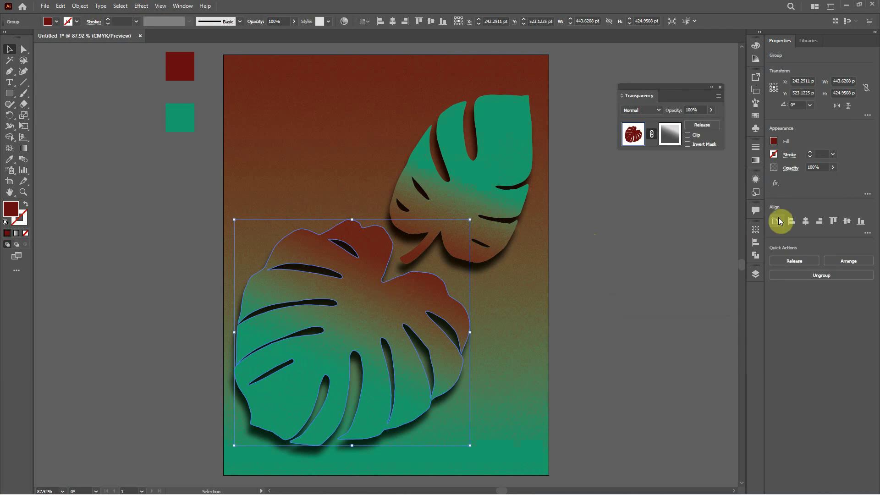
{"action": "left_click", "coordinate": [810, 153]}
{"action": "left_click", "coordinate": [811, 154]}
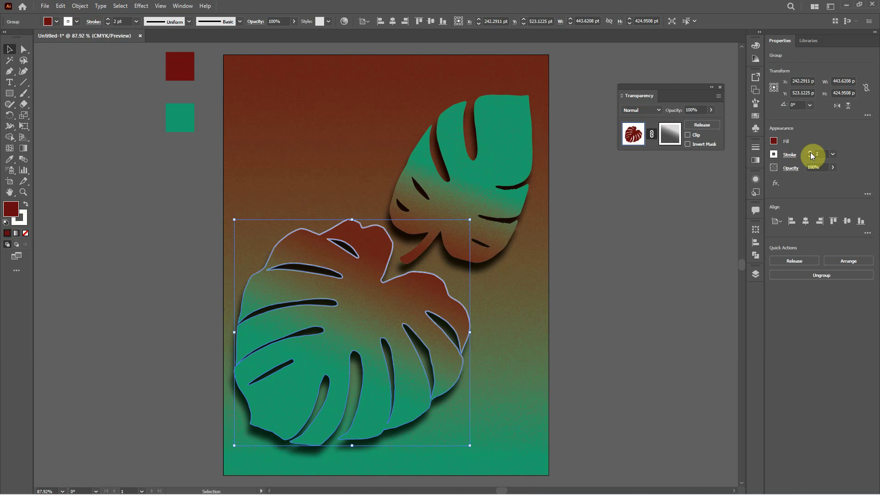
Outline the small leaf's dark red masked copy with a 2 pt white stroke and clear the selection.
{"action": "left_click", "coordinate": [506, 161]}
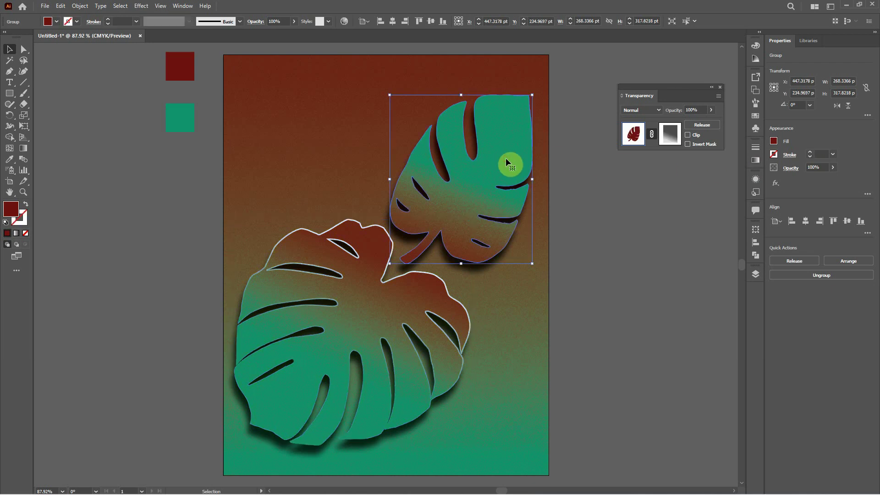
{"action": "left_click", "coordinate": [810, 154]}
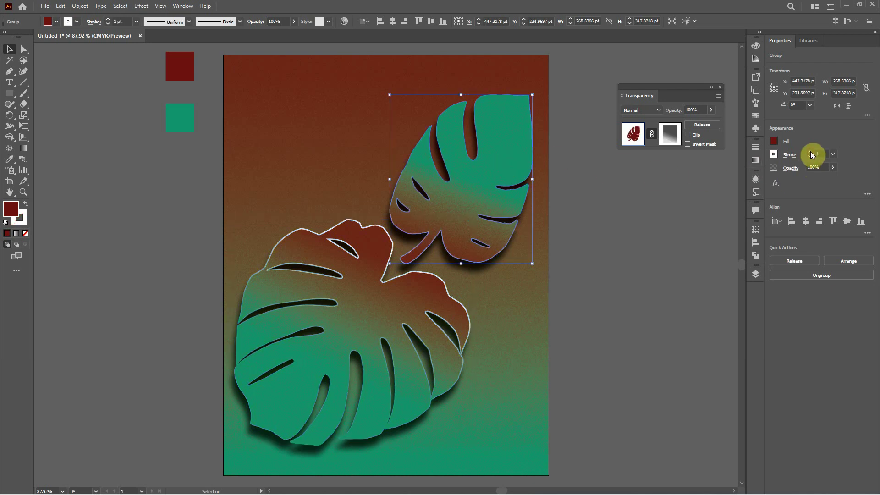
{"action": "left_click", "coordinate": [810, 154]}
{"action": "left_click", "coordinate": [603, 220]}
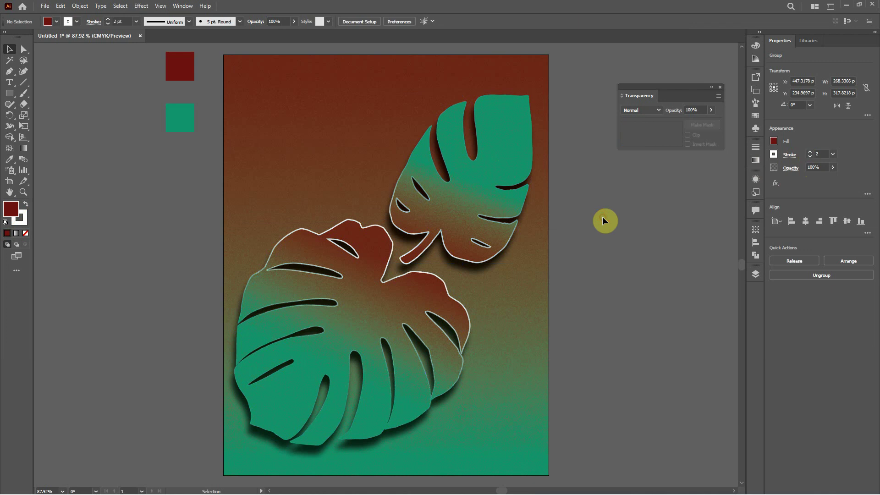